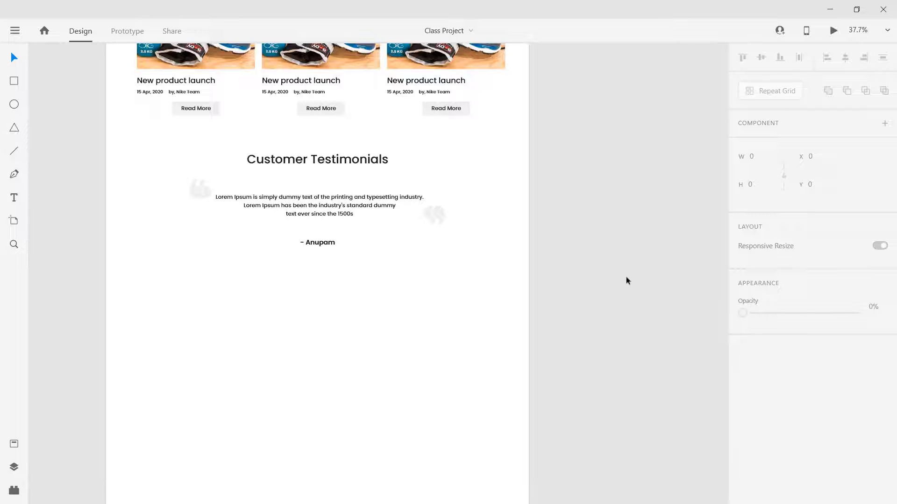
Step: Draw a rectangle below the testimonials and stretch it across the full page width
scroll(652, 121, "up", 5)
scroll(460, 262, "right", 10)
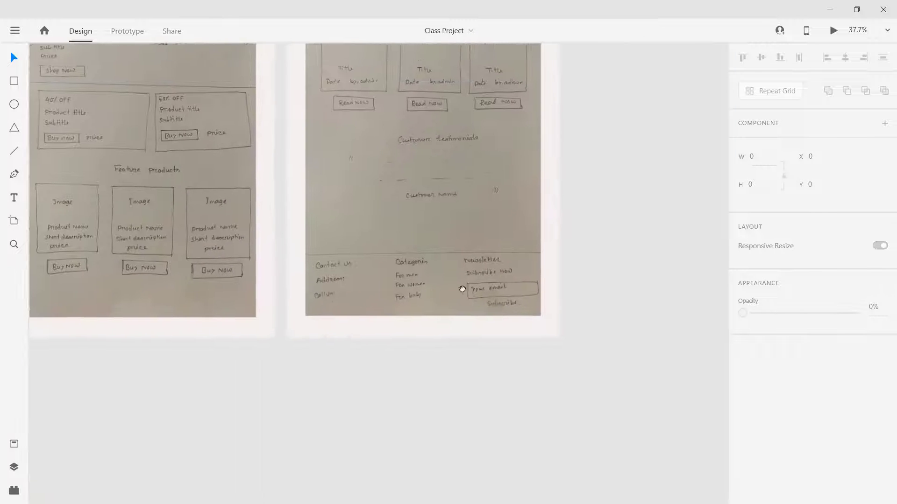
scroll(528, 280, "down", 2)
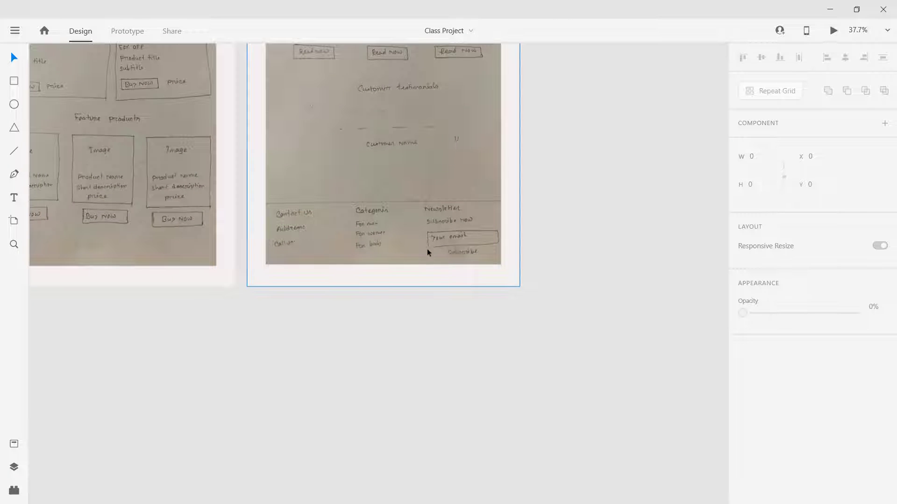
scroll(427, 252, "up", 2)
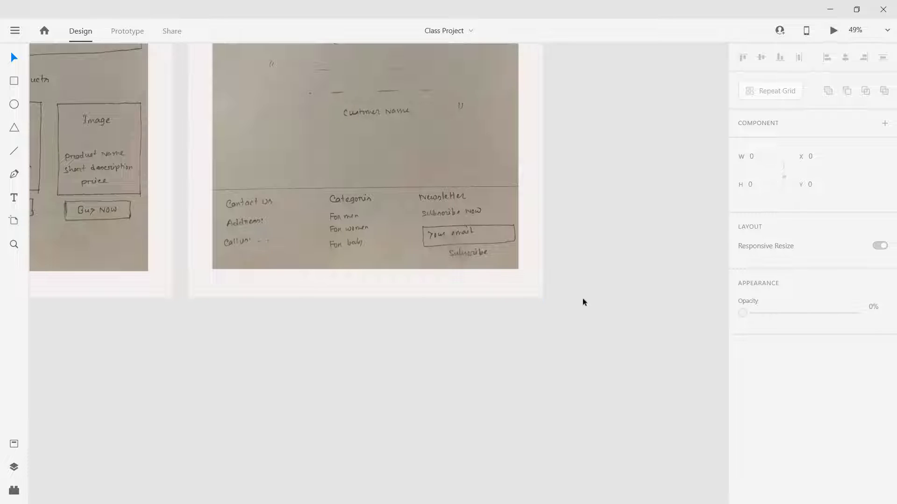
scroll(415, 320, "down", 10)
scroll(620, 186, "left", 10)
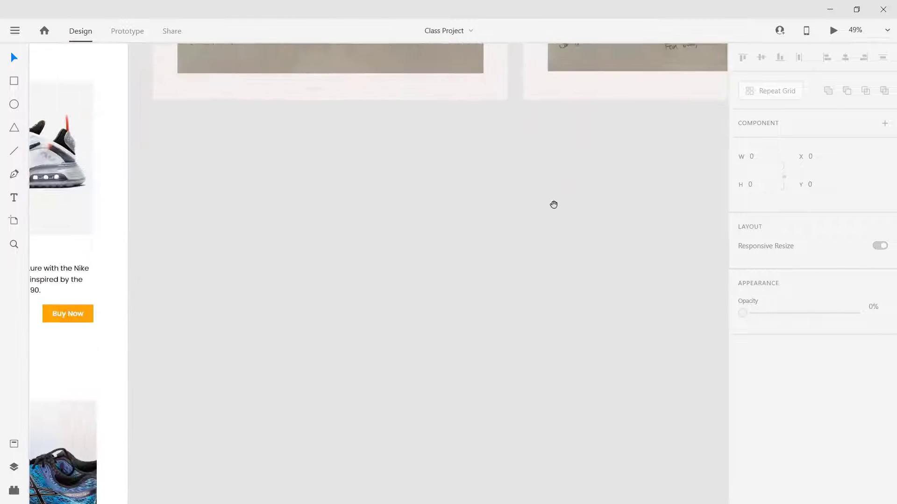
scroll(550, 226, "down", 5)
scroll(550, 227, "left", 3)
scroll(614, 146, "up", 10)
scroll(615, 146, "right", 8)
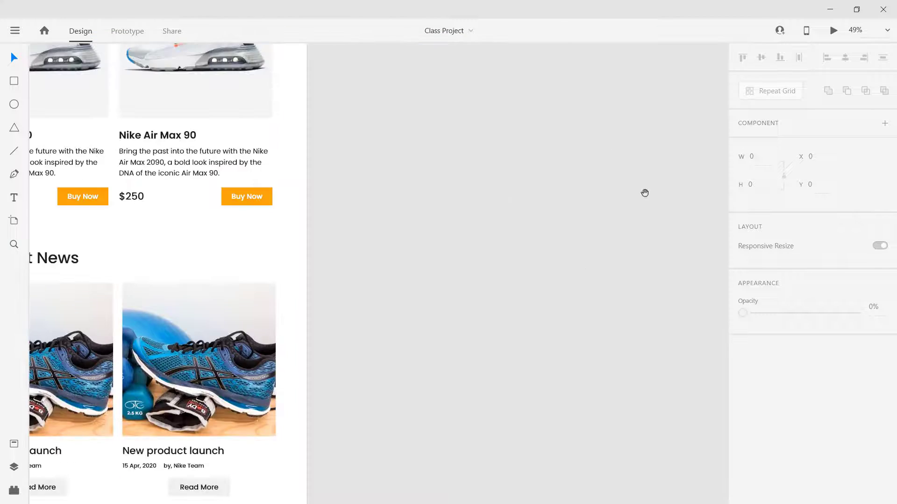
scroll(532, 357, "up", 3)
scroll(532, 357, "right", 4)
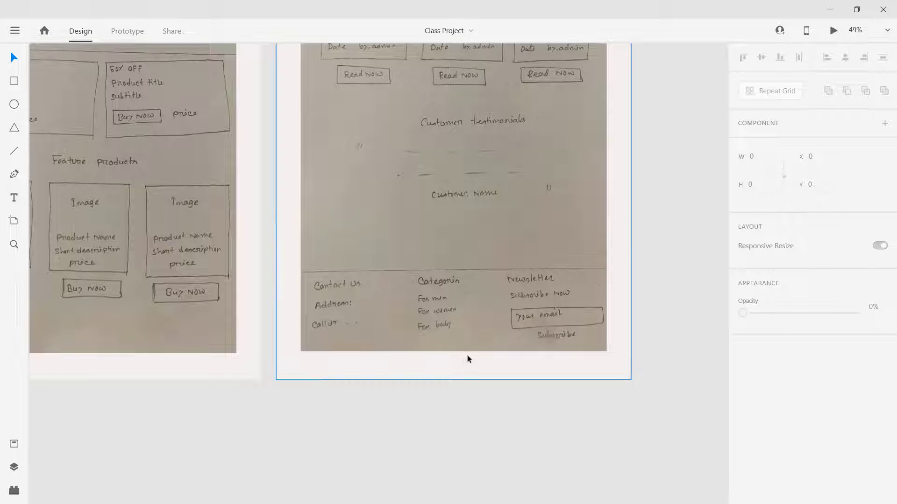
key("space")
mouse_move(336, 432)
left_mouse_down()
mouse_move(556, 146)
mouse_move(517, 249)
left_mouse_up()
scroll(518, 250, "down", 8)
scroll(518, 250, "right", 2)
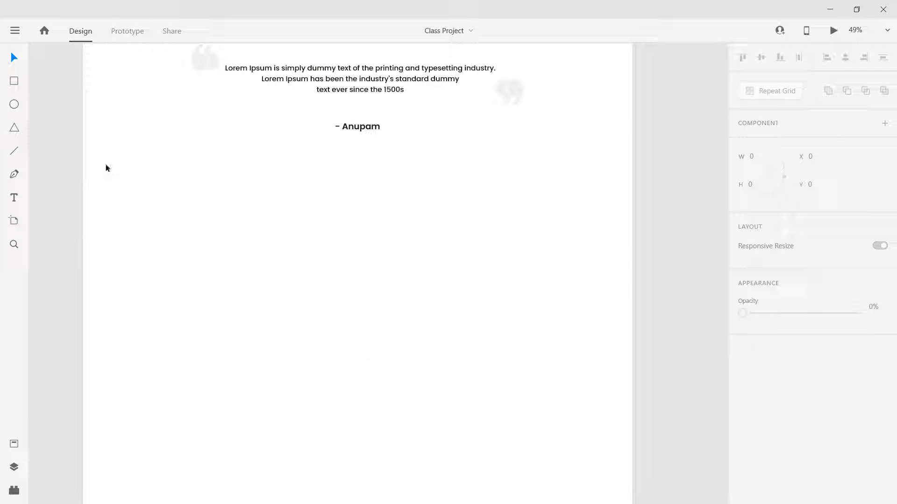
left_click(10, 84)
left_click_drag(83, 246, 223, 325)
mouse_move(387, 357)
left_mouse_down()
mouse_move(586, 414)
mouse_move(626, 440)
mouse_move(631, 426)
left_mouse_up()
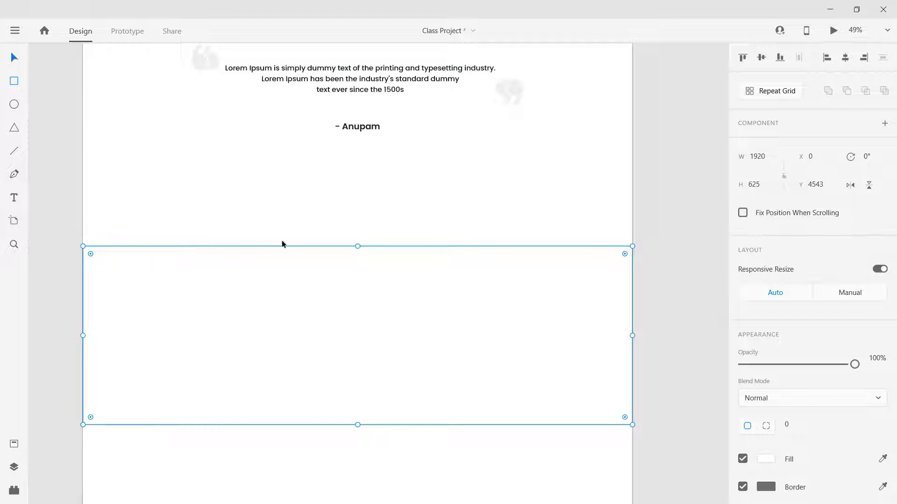
key("Escape")
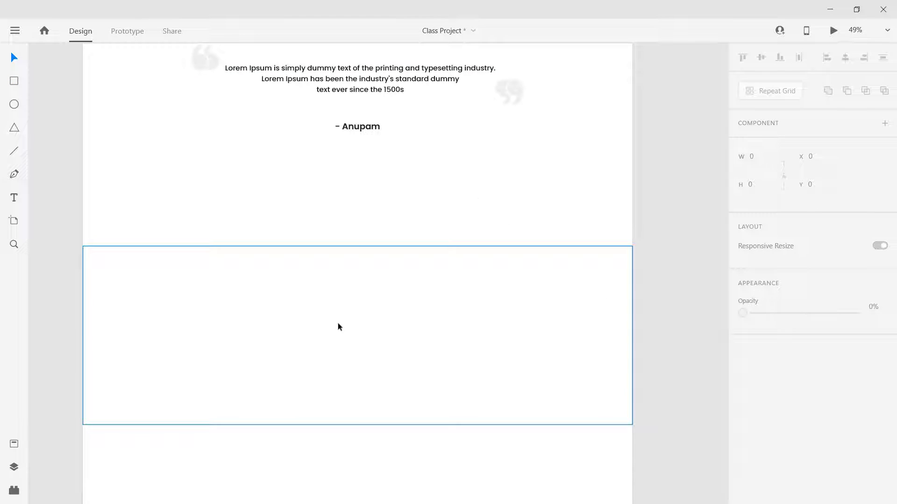
left_click(337, 323)
scroll(705, 401, "down", 1)
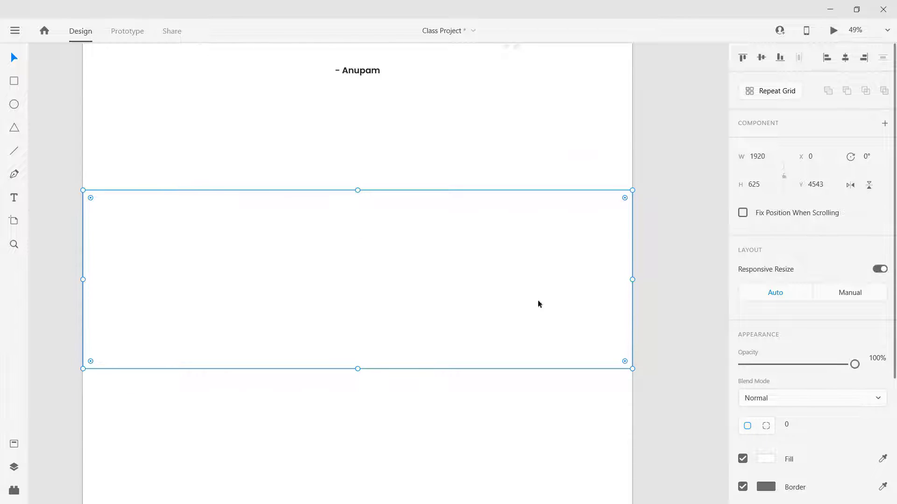
scroll(692, 321, "down", 1)
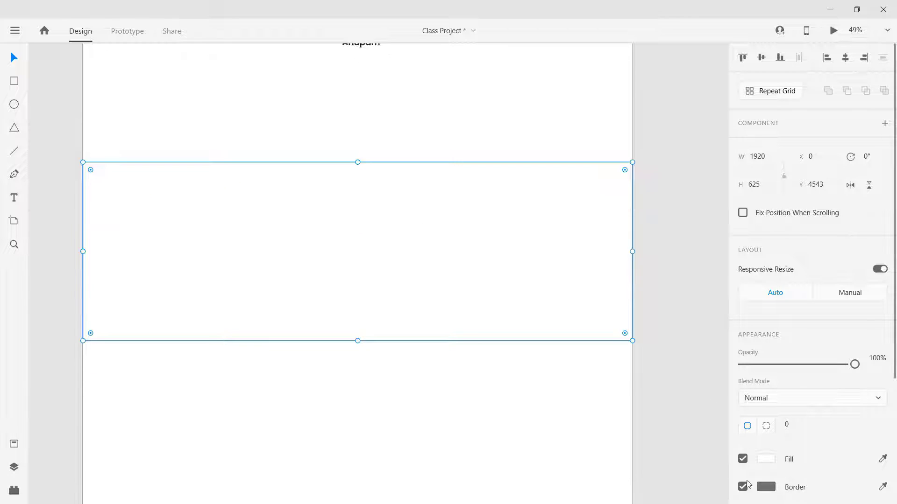
Step: Remove the rectangle's border and fill it with the near-black swatch
left_click(743, 487)
left_click(676, 319)
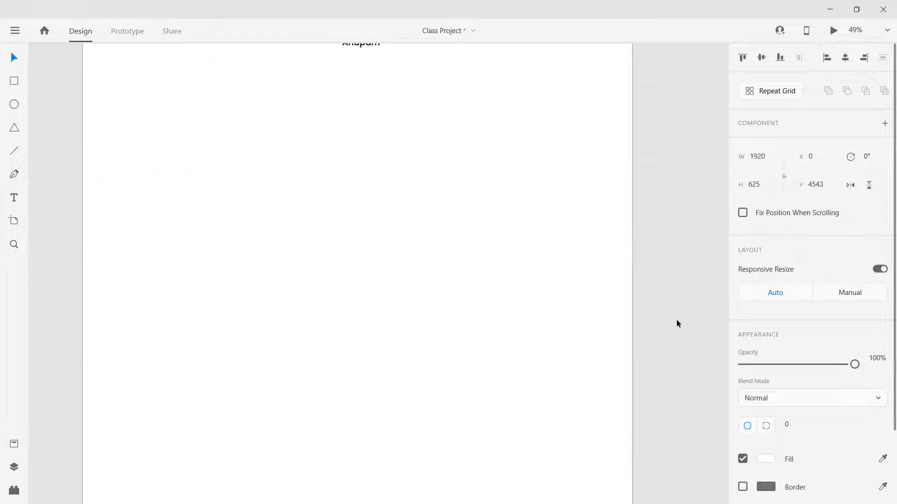
left_click(436, 211)
left_click(765, 459)
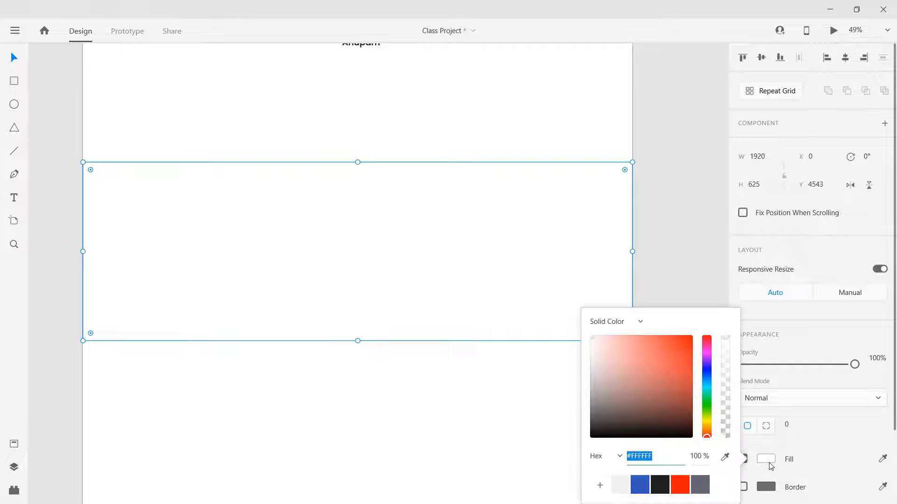
left_click(658, 486)
left_click(690, 232)
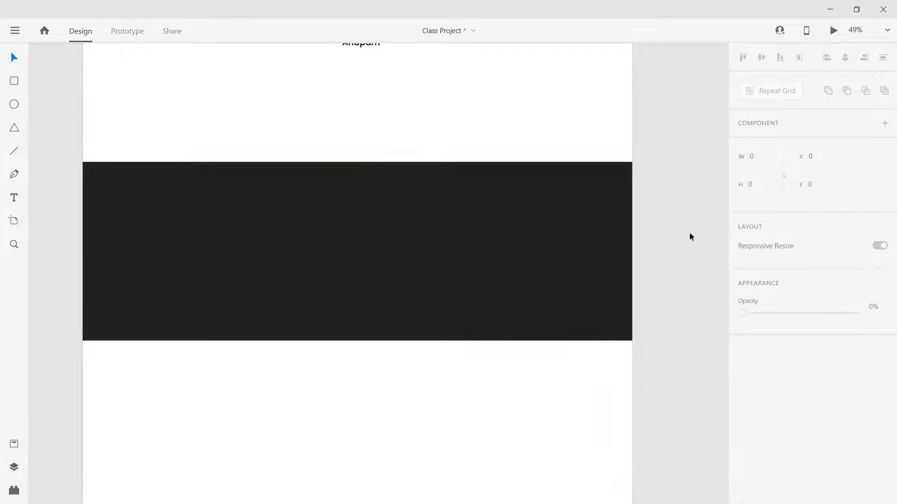
scroll(461, 327, "up", 2)
scroll(463, 327, "down", 2)
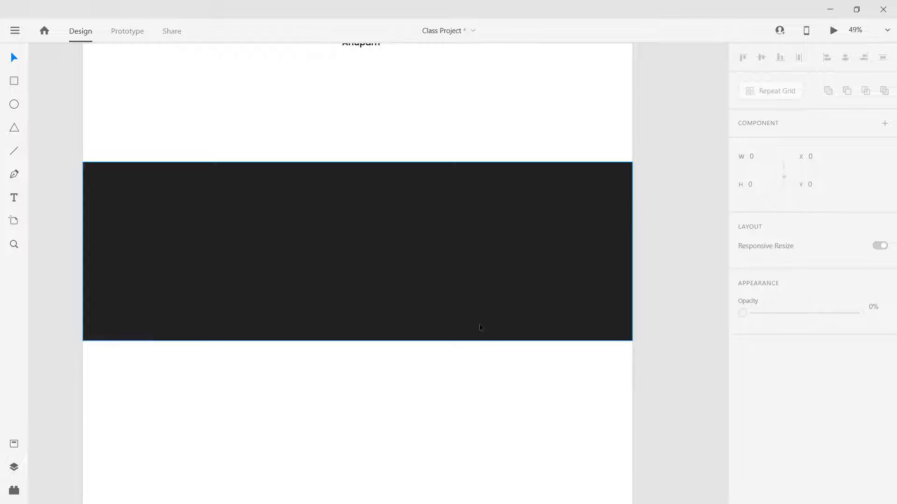
scroll(422, 388, "up", 4)
scroll(421, 389, "down", 3)
scroll(420, 388, "up", 3)
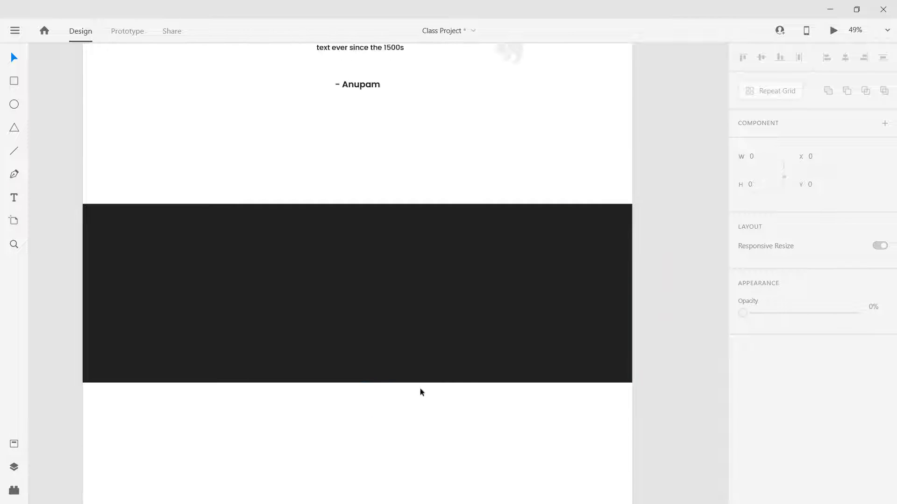
scroll(272, 356, "down", 15)
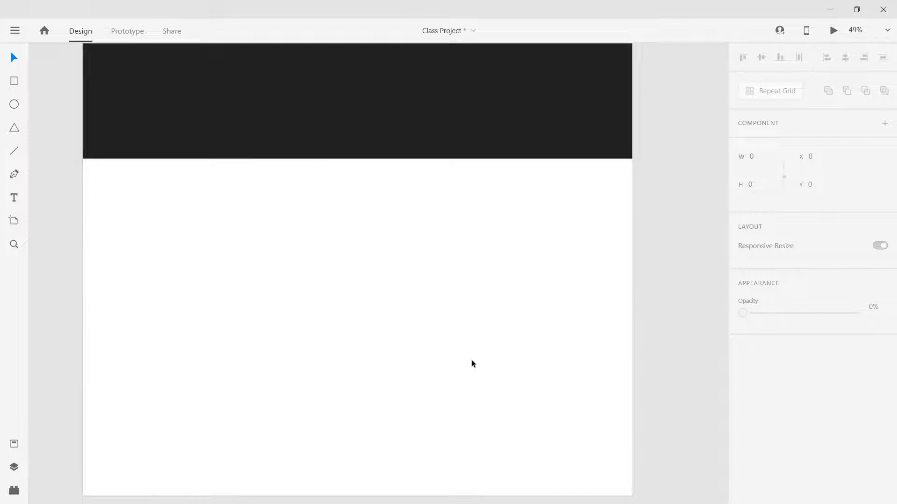
scroll(472, 359, "down", 4)
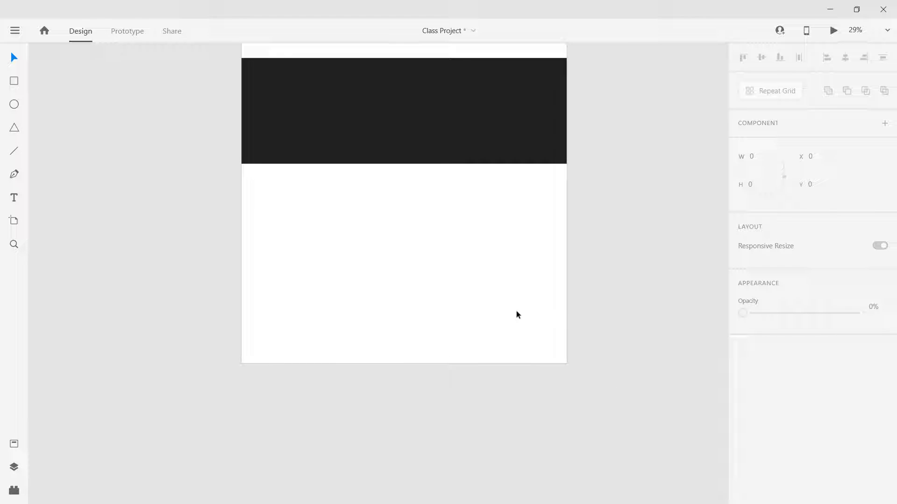
Step: Trim the artboard's bottom up to the black rectangle and align the rectangle flush with it
left_click_drag(622, 146, 582, 245)
left_click(366, 469)
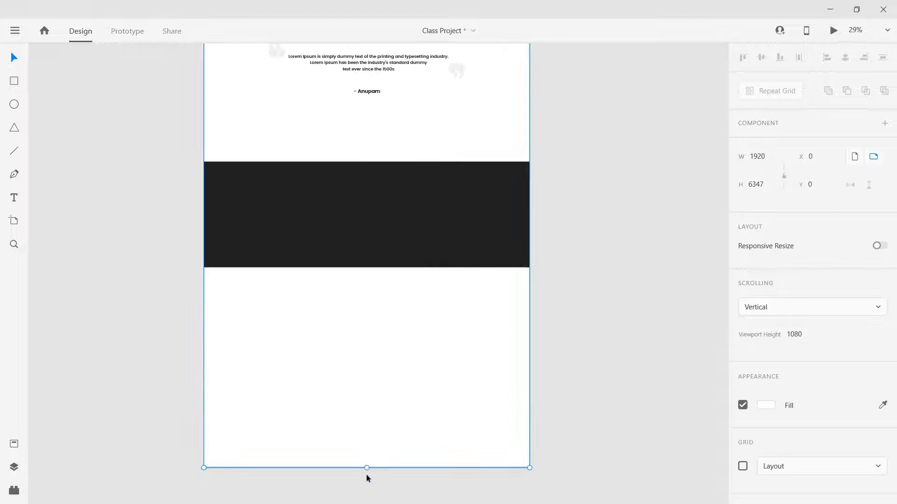
left_click_drag(367, 468, 372, 260)
left_click(369, 196)
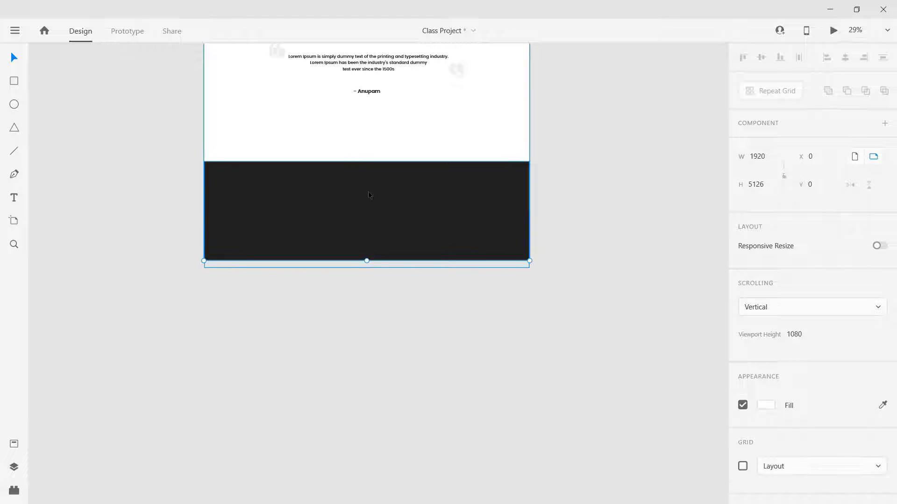
left_click_drag(343, 219, 342, 212)
left_click(413, 112)
Step: Pan over to the hand-drawn footer sketch for reference, then back to the footer
scroll(361, 180, "up", 5)
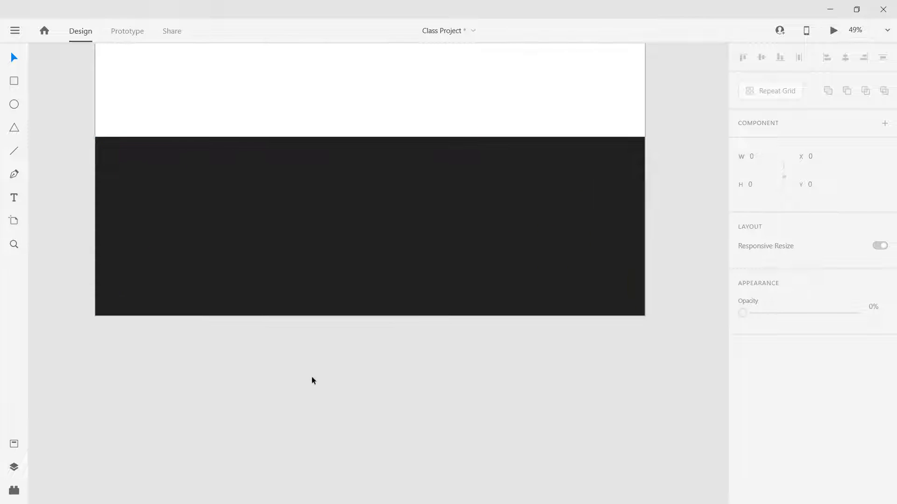
left_click_drag(289, 388, 288, 442)
left_click_drag(647, 254, 341, 364)
mouse_move(567, 342)
left_mouse_down()
mouse_move(460, 372)
mouse_move(374, 476)
left_mouse_up()
left_click_drag(561, 280, 326, 502)
mouse_move(598, 193)
left_mouse_down()
mouse_move(509, 476)
mouse_move(517, 500)
left_mouse_up()
left_click_drag(372, 426, 476, 341)
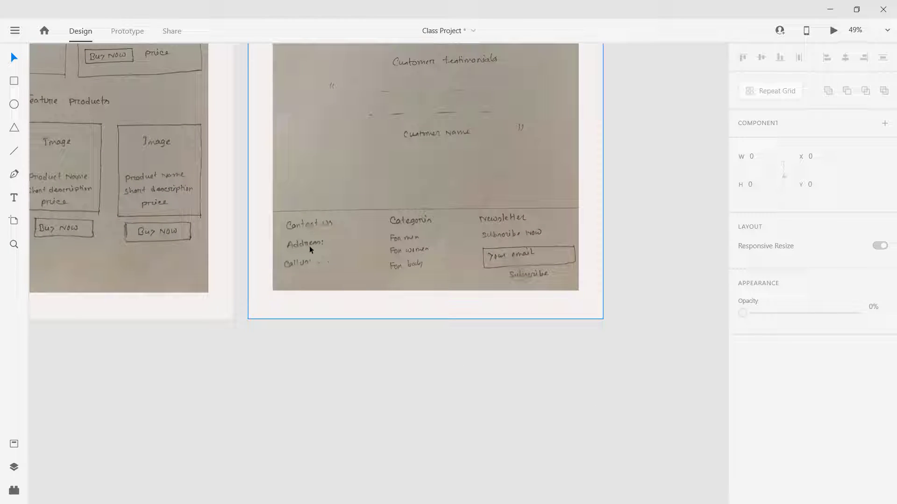
mouse_move(186, 396)
left_mouse_down()
mouse_move(236, 340)
mouse_move(485, 196)
left_mouse_up()
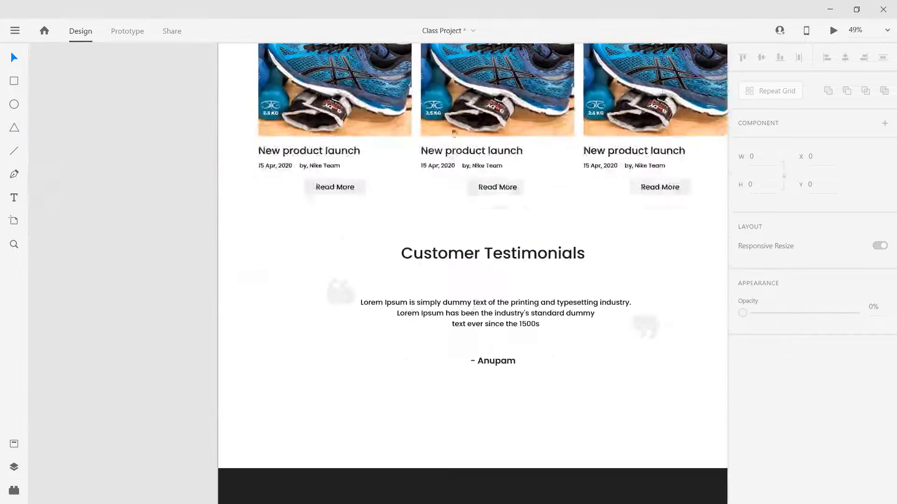
left_click_drag(531, 477, 444, 249)
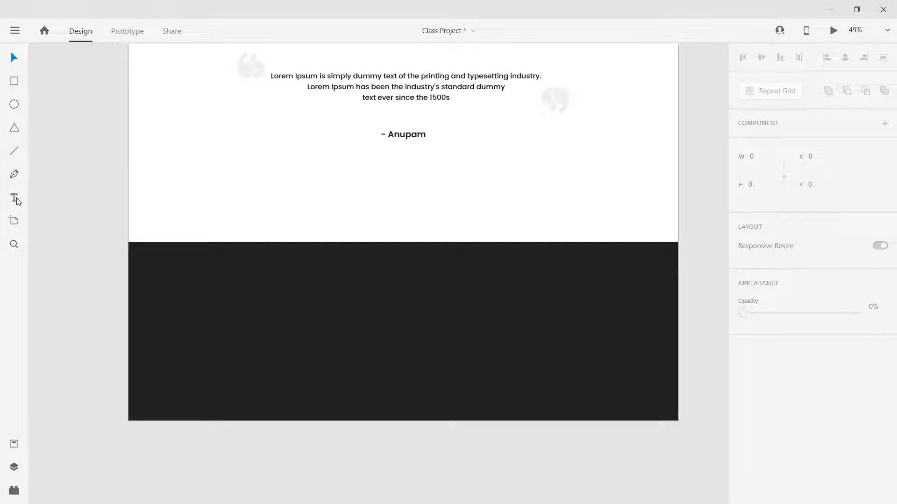
Step: Add a 'Contact US' text on the black footer and make it white
left_click(167, 282)
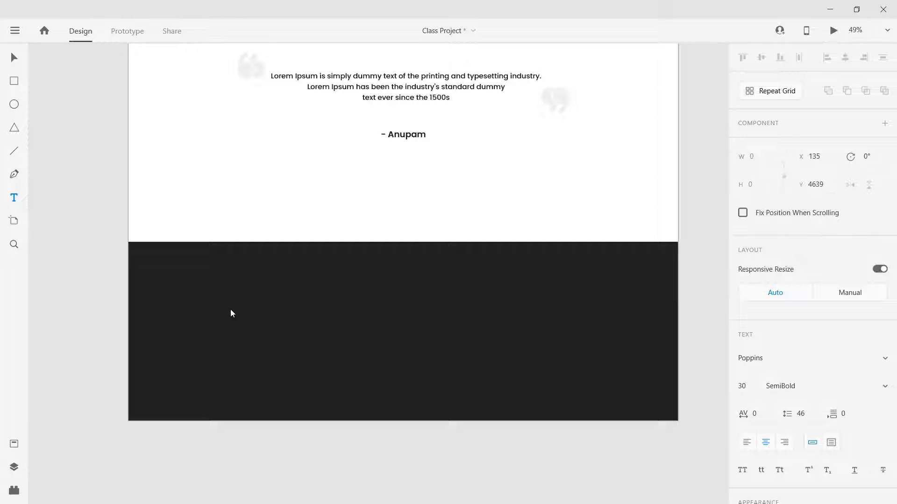
key("Escape")
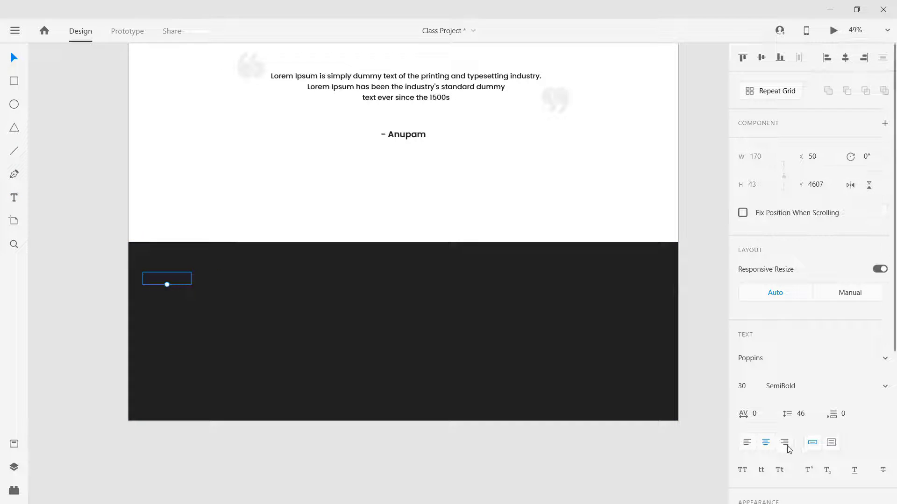
scroll(784, 420, "down", 5)
left_click(766, 370)
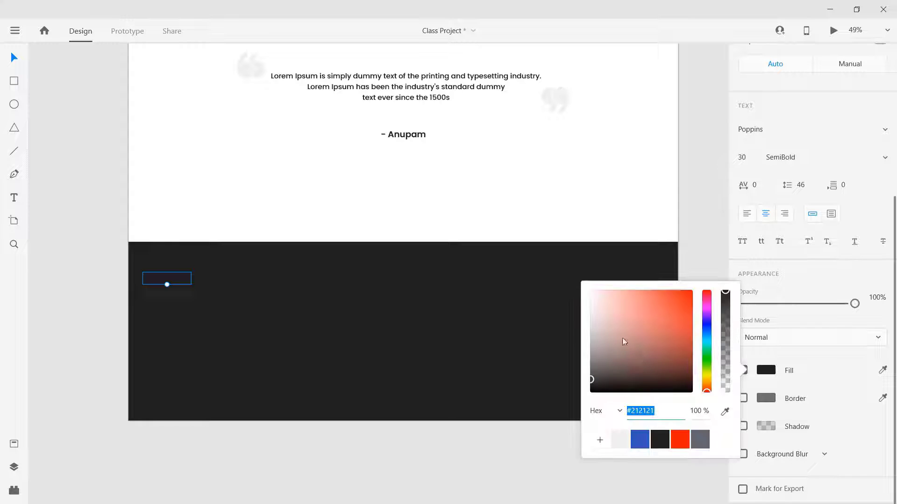
left_click(590, 284)
left_click(279, 465)
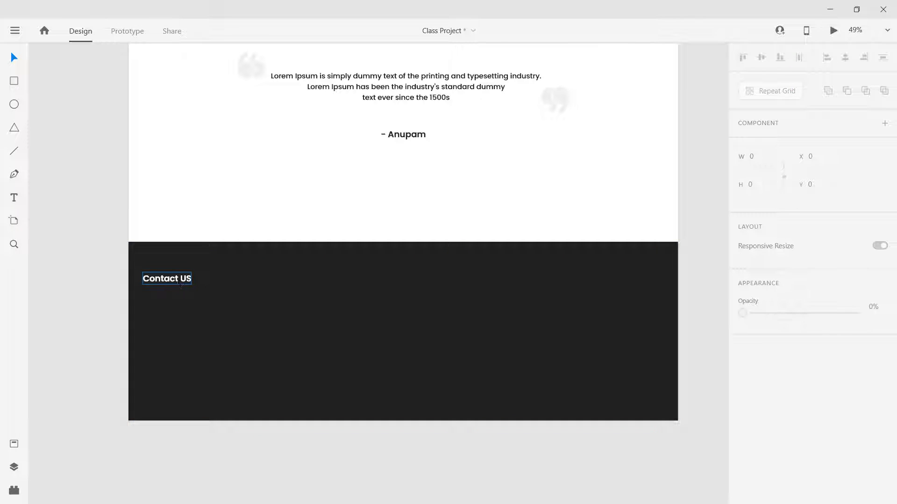
Step: Move Contact US up and right, and switch on the artboard's 12-column layout grid
left_click_drag(164, 279, 192, 274)
left_click(229, 171)
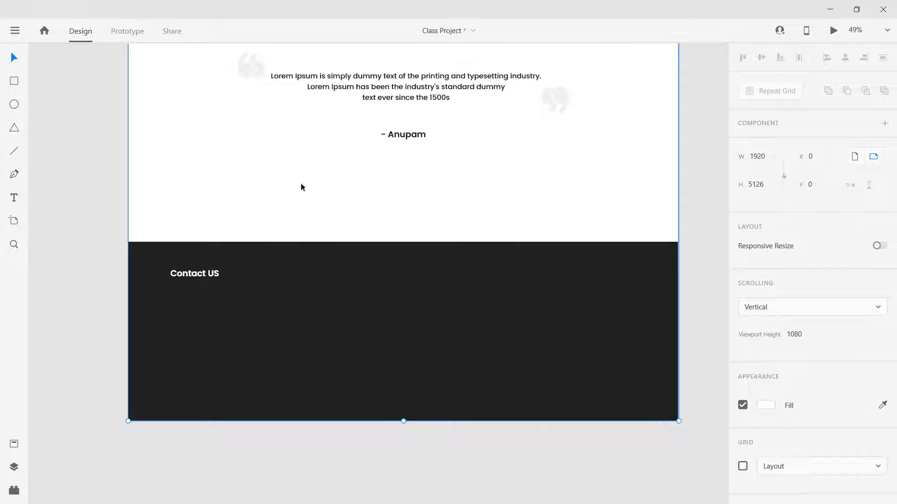
left_click(742, 467)
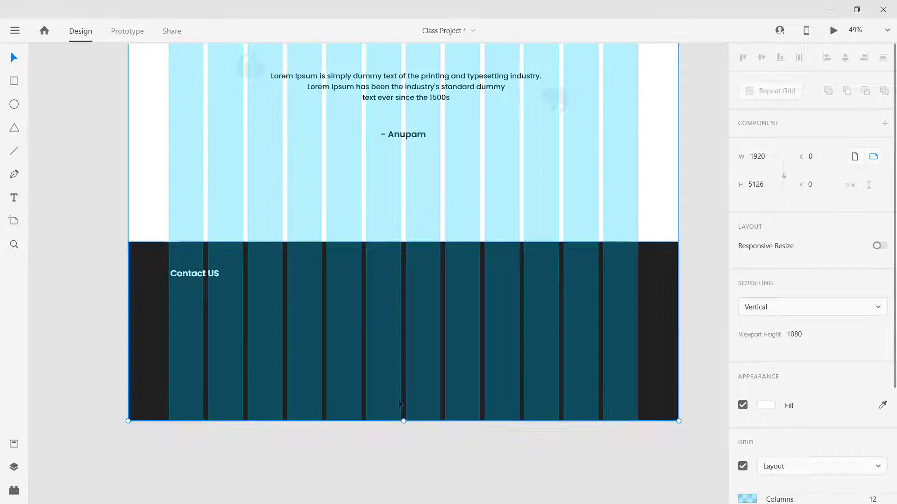
Step: Nudge the Contact US heading into place and set its font size to 35
left_click(194, 275)
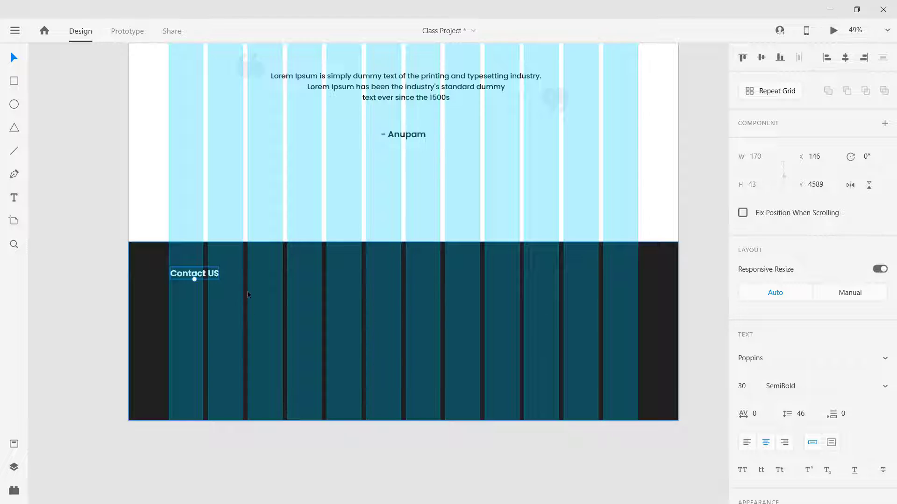
scroll(248, 294, "up", 3, "ctrl")
scroll(170, 224, "down", 1)
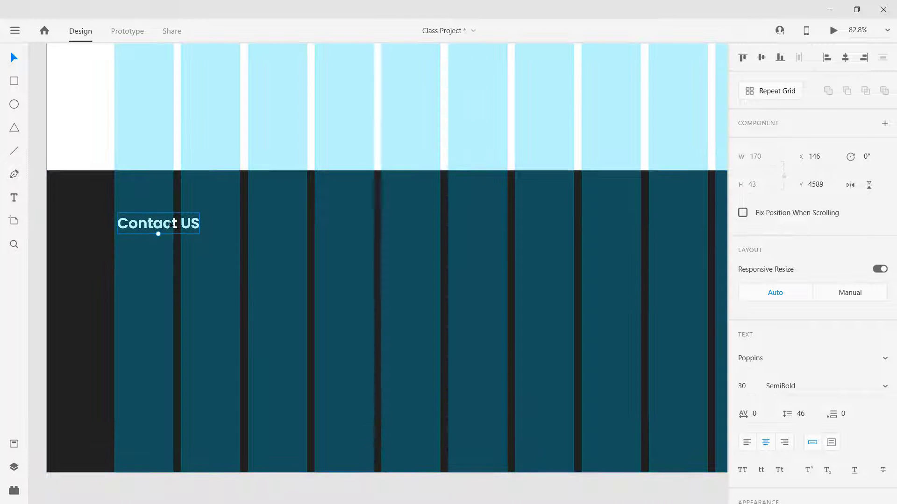
left_click_drag(160, 225, 158, 217)
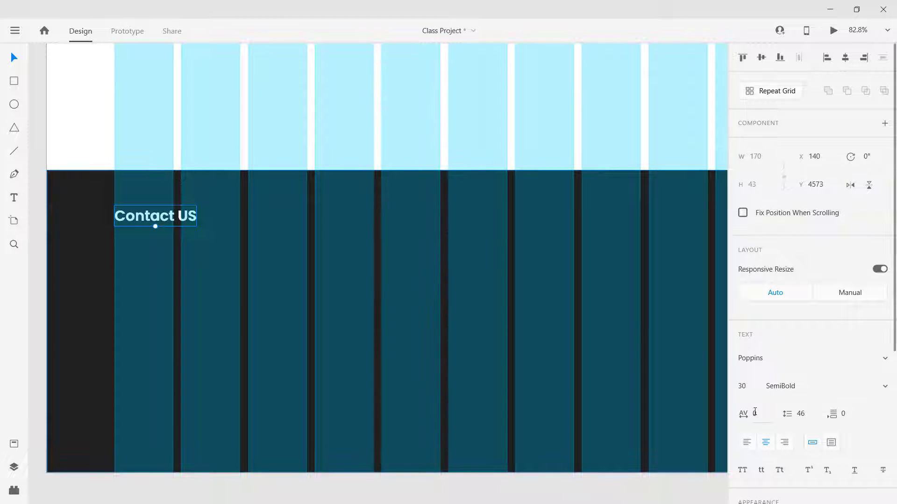
left_click(745, 385)
type("35")
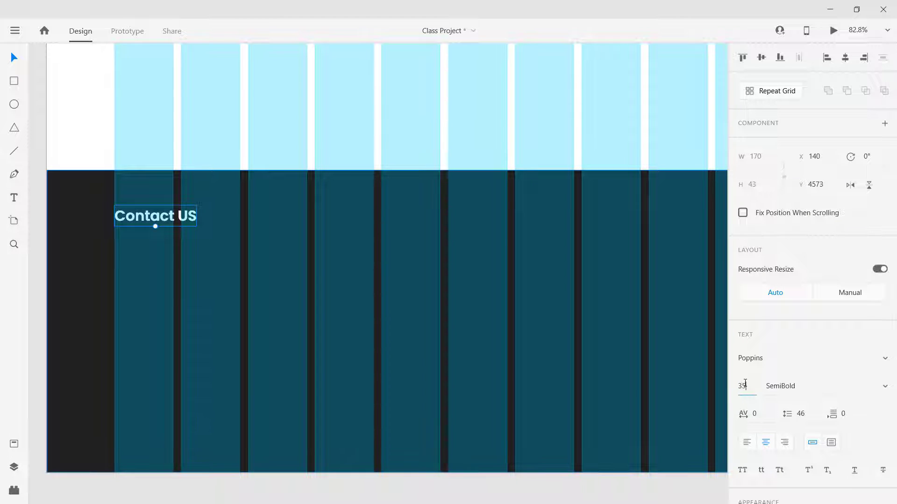
key("Return")
Step: Duplicate the heading below it as a size 25 Regular copy, left-aligned with the heading
left_click_drag(143, 218, 160, 259)
left_click(746, 388)
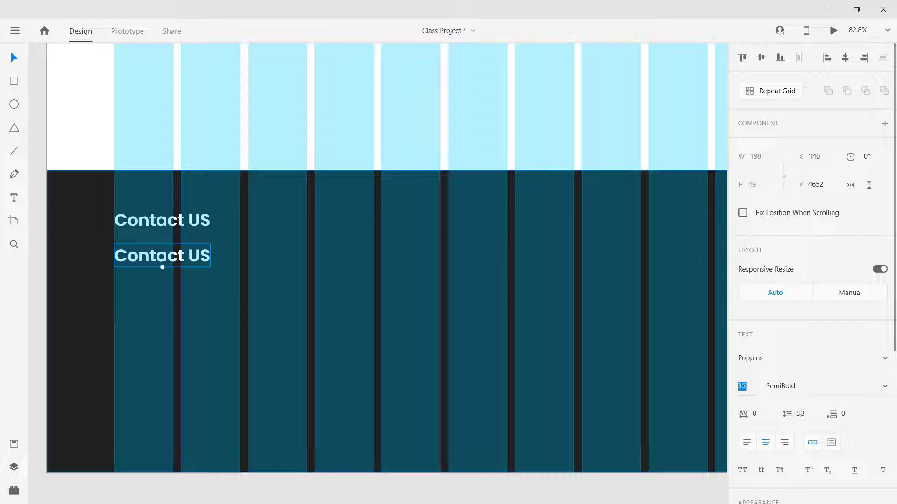
type("25")
key("Return")
left_click(788, 385)
key("Up")
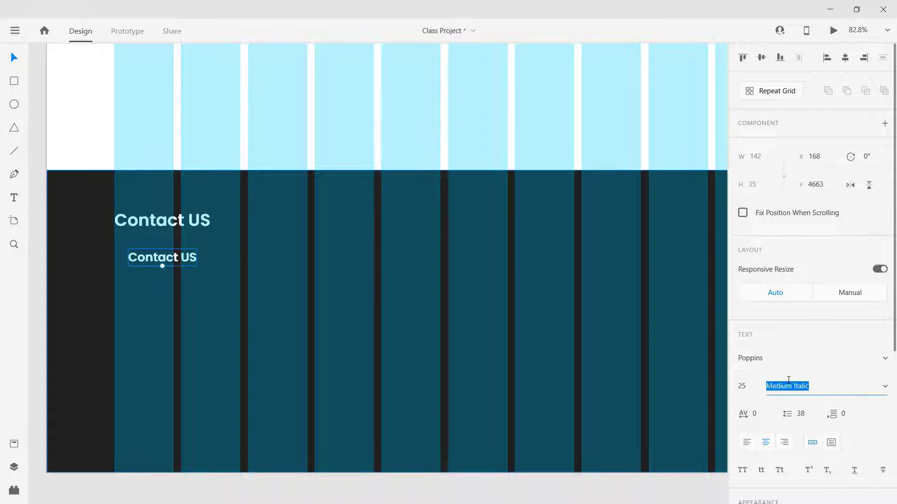
key("Up")
key("Up")
key("Up")
left_click_drag(152, 260, 139, 257)
Step: Replace the copy's text with an 'Address:' line holding the street address, aligned under the heading
double_click(139, 257)
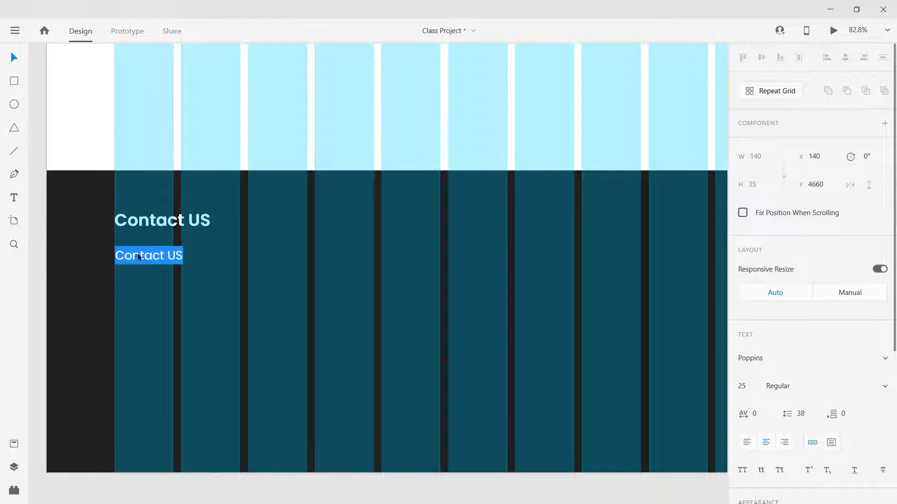
type("Ad")
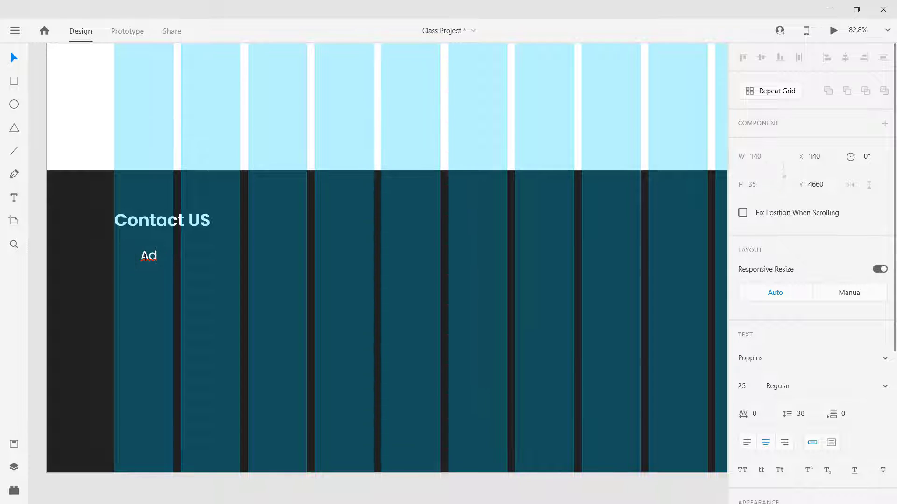
type("dress")
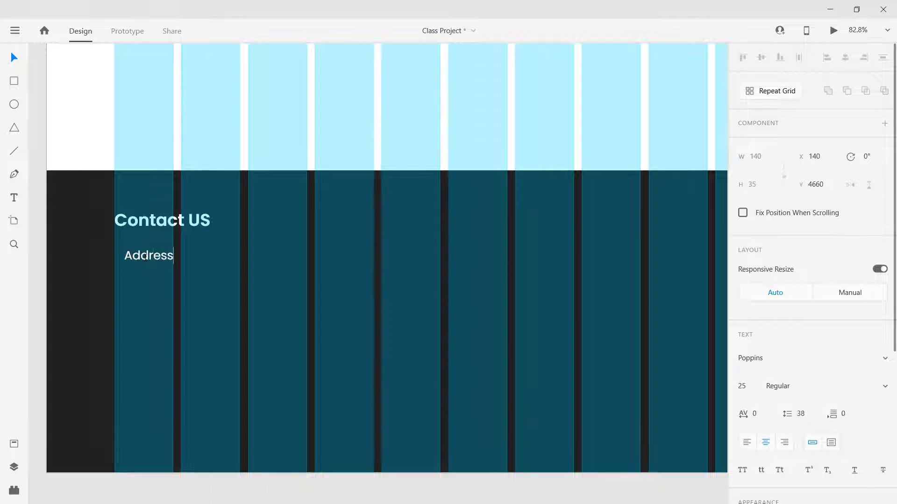
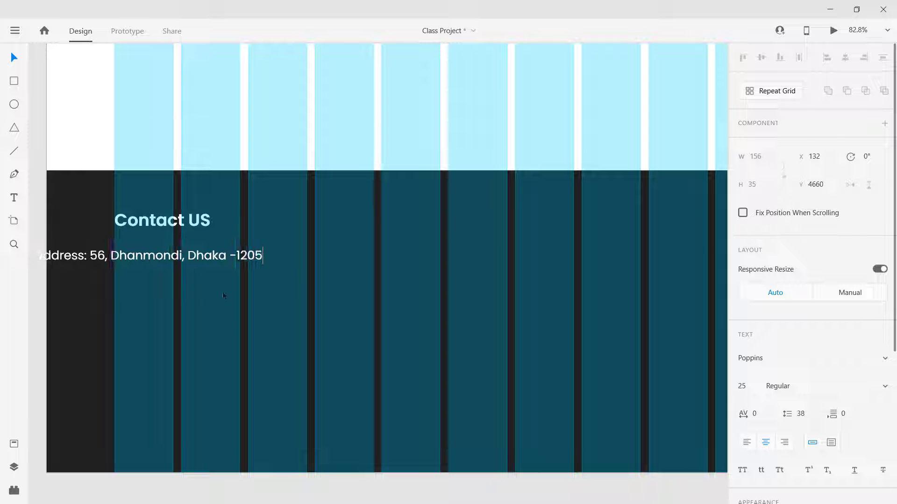
key("Escape")
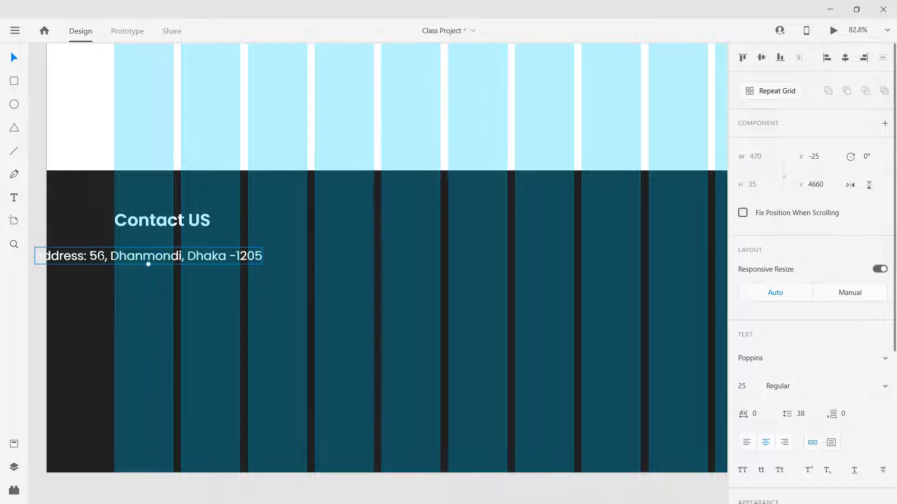
left_click_drag(101, 257, 185, 251)
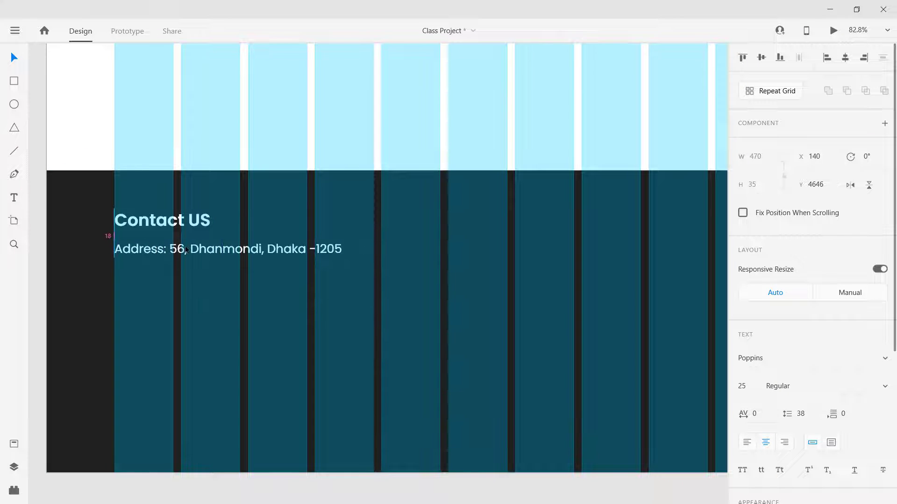
left_click(219, 284)
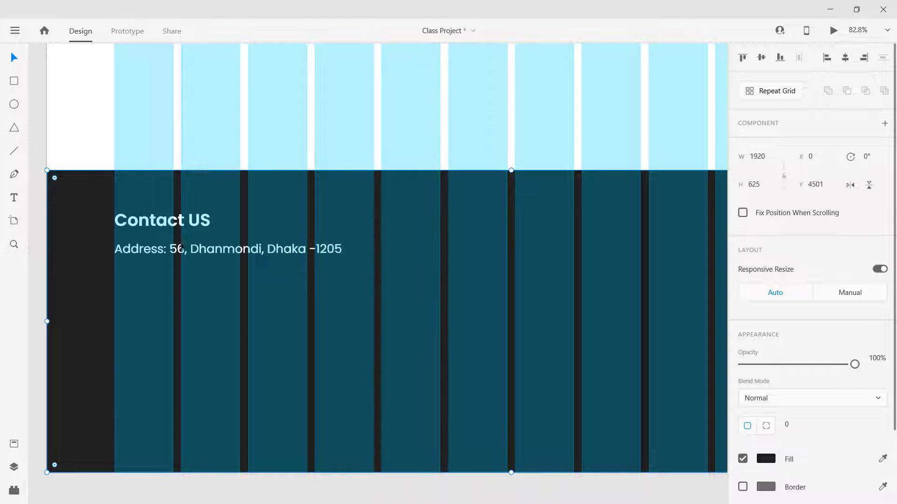
left_click(100, 147)
left_click_drag(574, 253, 171, 322)
left_click_drag(516, 312, 136, 381)
left_click_drag(580, 225, 374, 290)
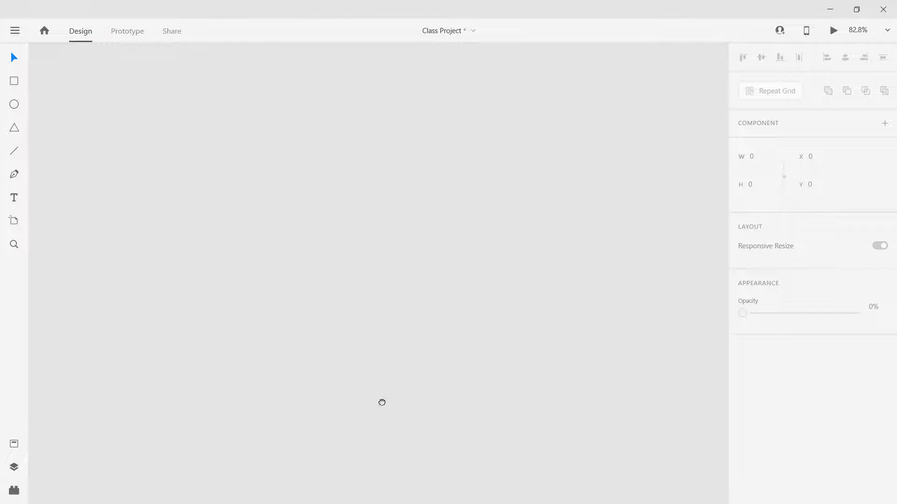
scroll(436, 354, "down", 5)
scroll(321, 206, "up", 3)
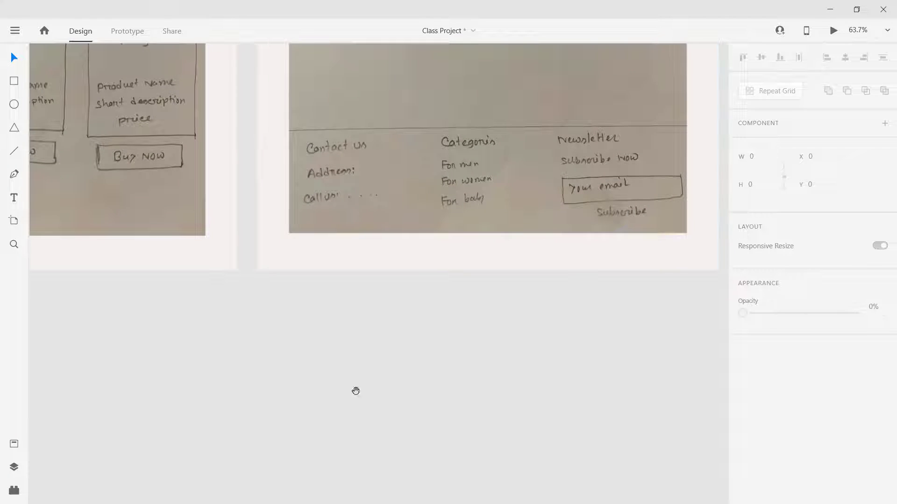
scroll(647, 296, "down", 10)
scroll(498, 276, "down", 10)
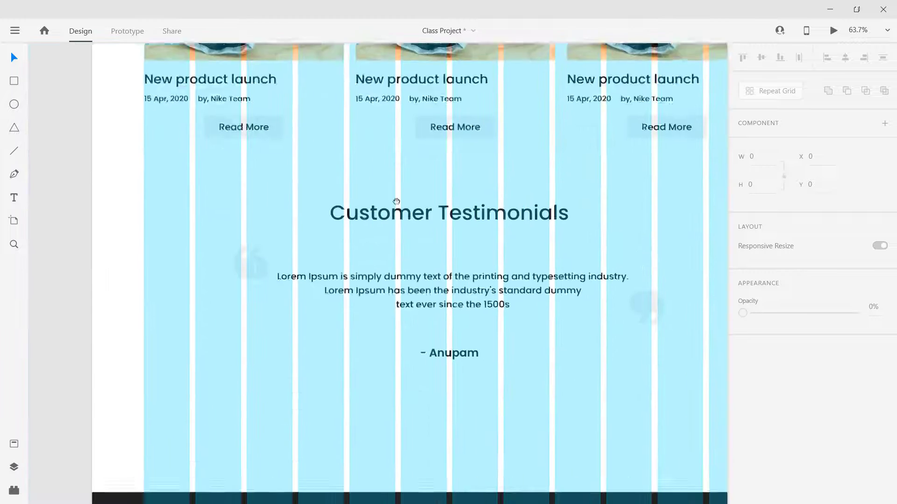
scroll(342, 238, "up", 3)
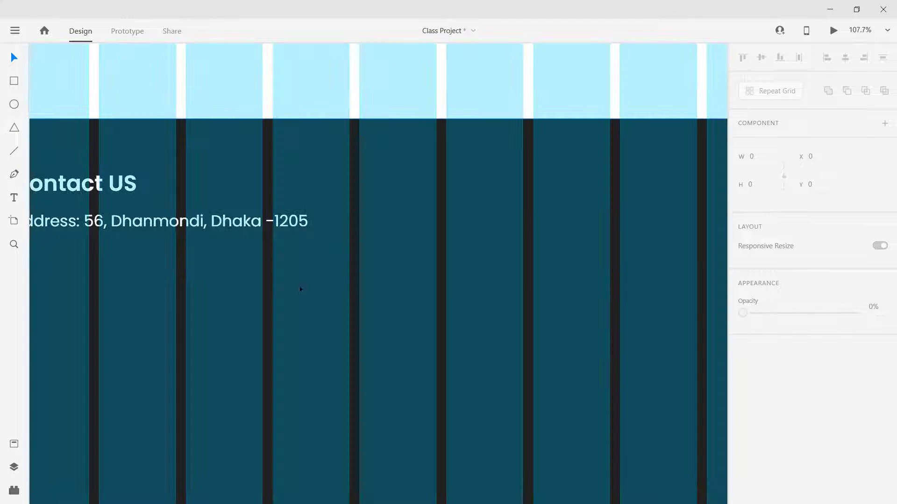
left_click_drag(178, 281, 393, 291)
Step: Duplicate the address line just below the original, discarding a misplaced first copy
left_click(273, 235)
left_click_drag(273, 235, 273, 265)
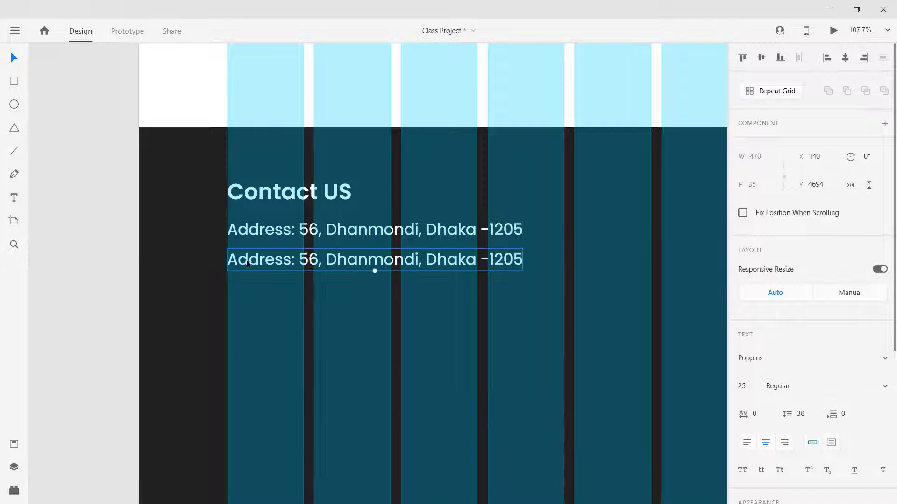
key("Delete")
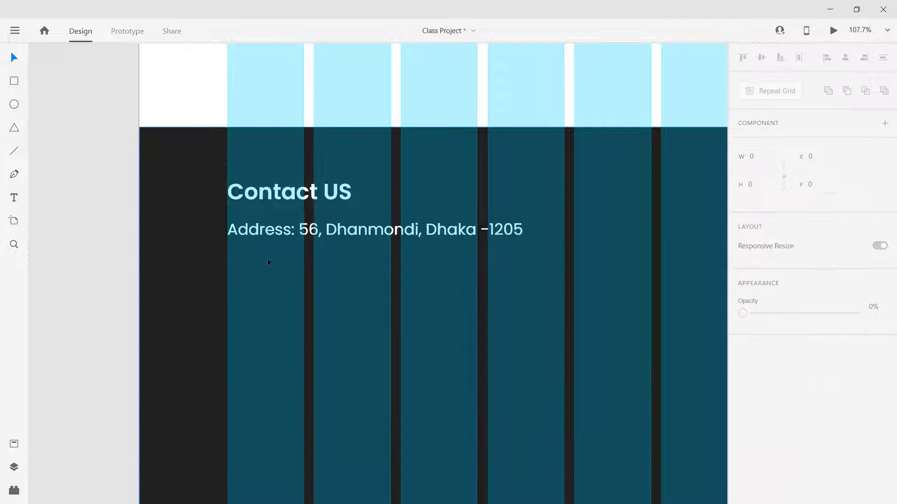
left_click(264, 236)
left_click_drag(275, 234, 272, 267)
Step: Change the copy to a 'Call US:' line with the phone number, aligned left with the address
double_click(272, 266)
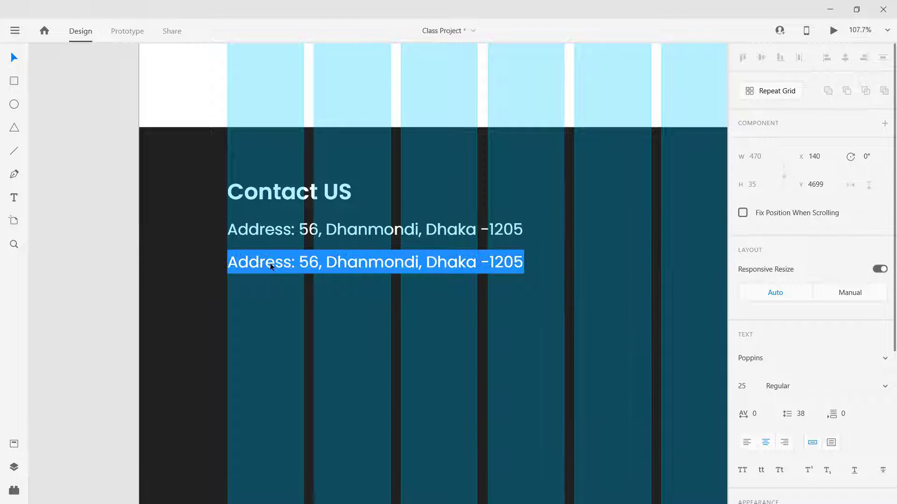
type("Call")
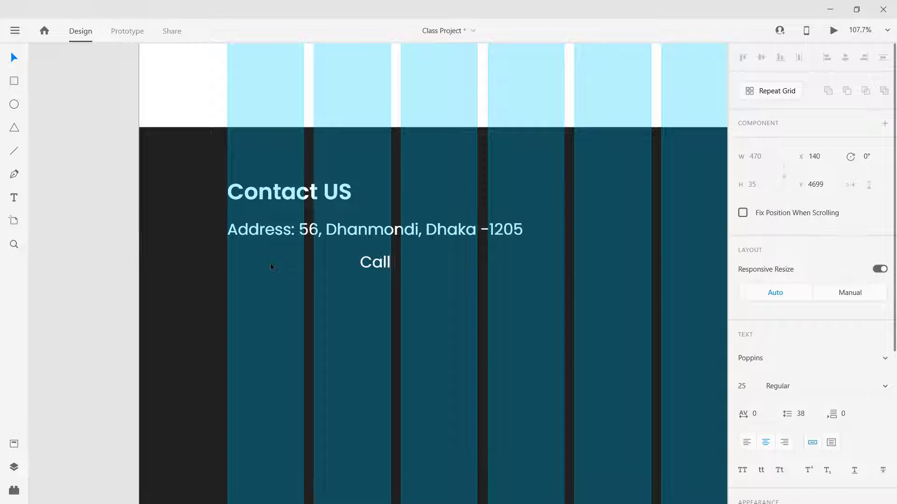
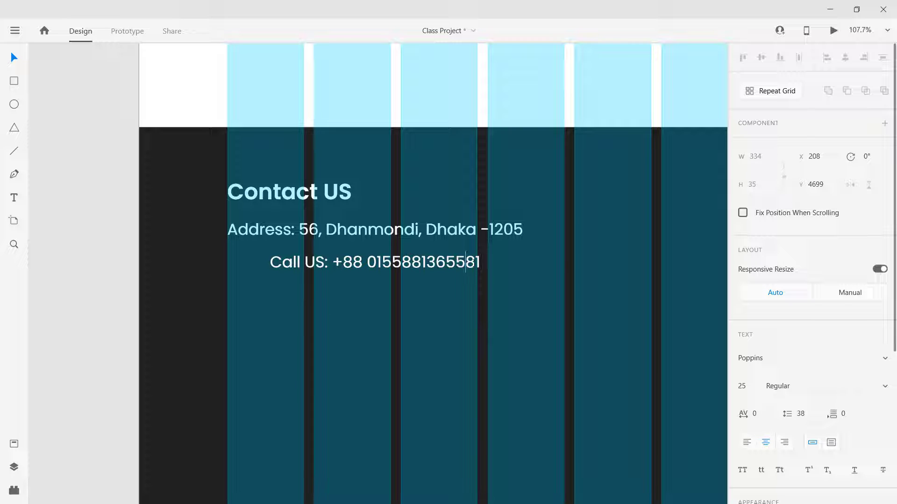
key("shift+End")
key("BackSpace")
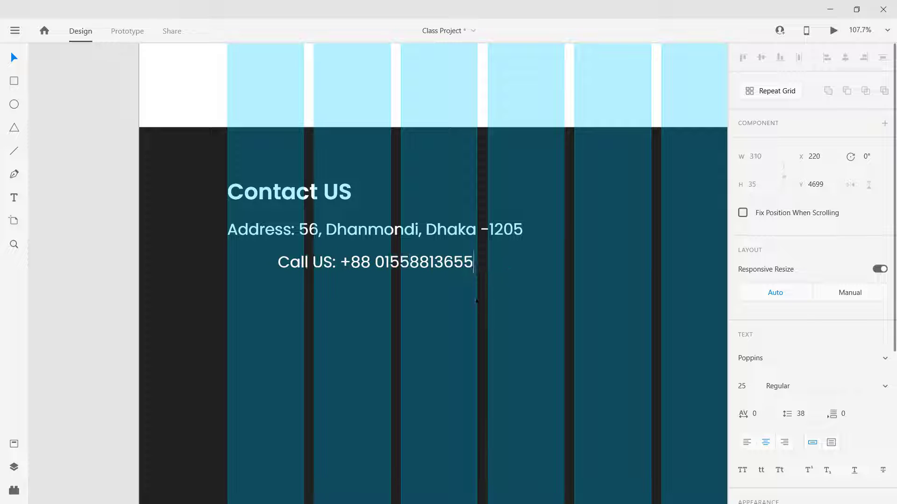
key("Escape")
left_click_drag(291, 269, 266, 269)
left_click_drag(252, 266, 243, 263)
Step: Make the 'Call US:' label Medium weight
double_click(324, 260)
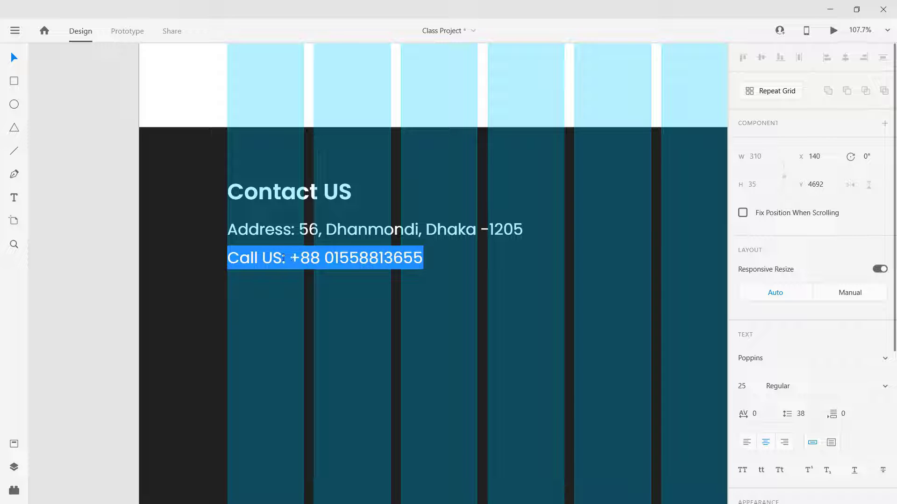
left_click(285, 257)
key("shift+Home")
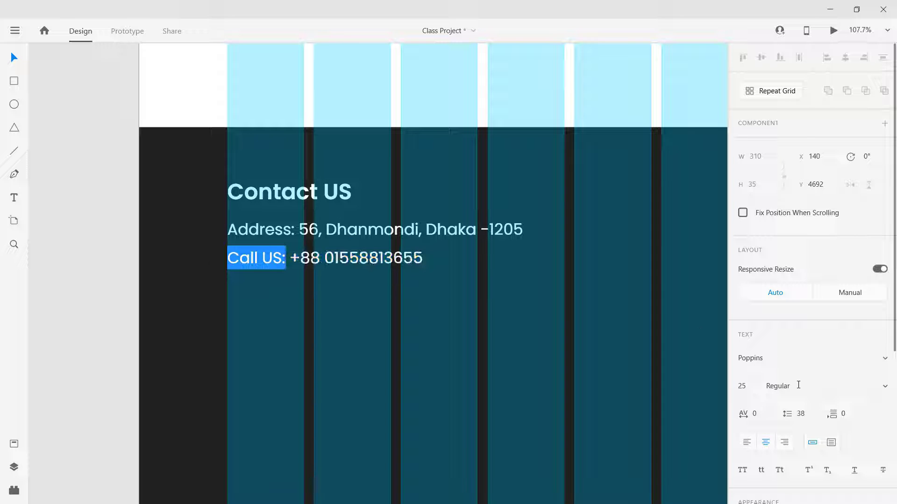
left_click(799, 385)
key("Down")
key("Down")
left_click(323, 308)
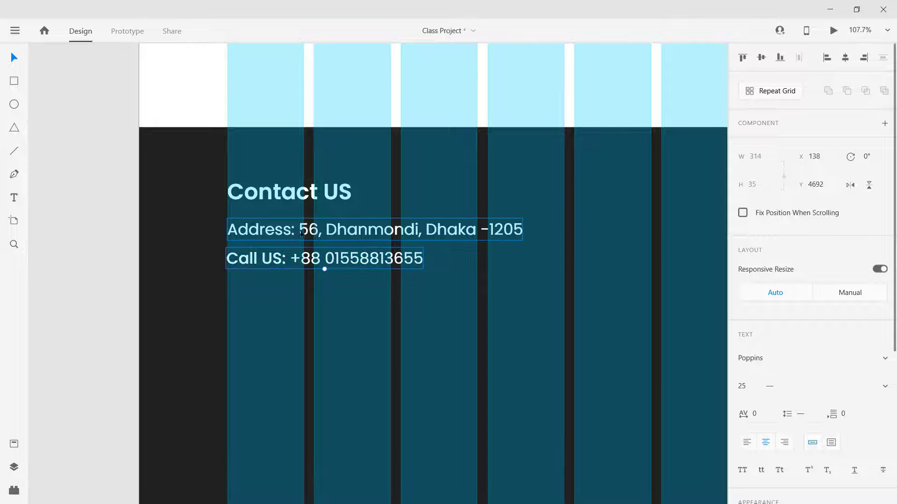
Step: Try an italic style on the address line, then revert it to Regular
double_click(301, 232)
left_click(295, 229)
key("shift+Home")
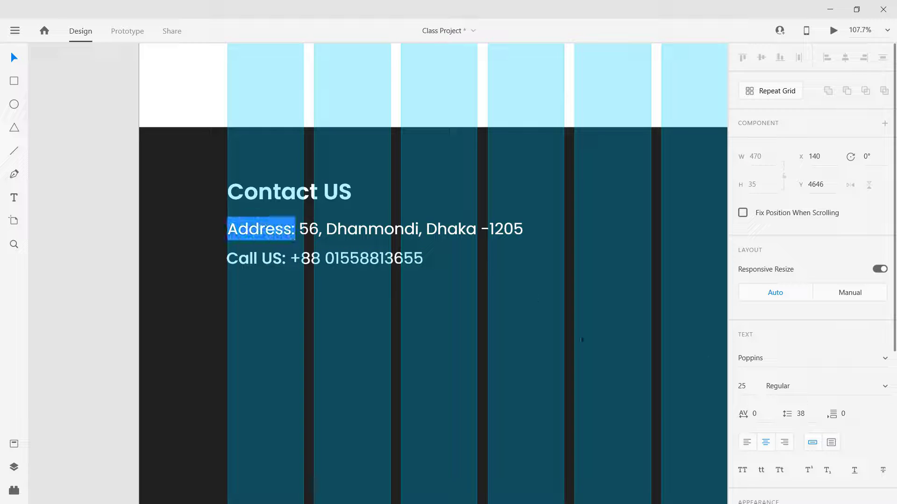
left_click(369, 228)
key("Escape")
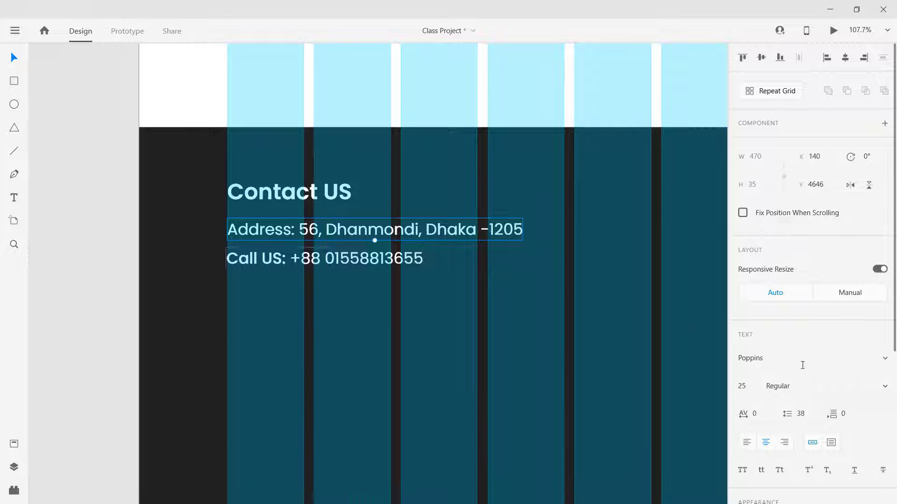
left_click(803, 389)
key("Down")
key("Up")
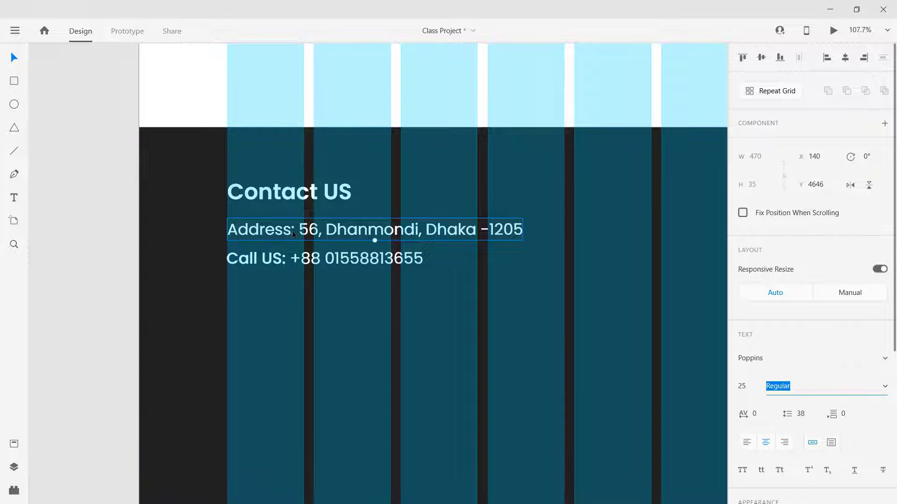
Step: Set the 'Address:' label to Medium weight and open the page in Desktop Preview
double_click(305, 232)
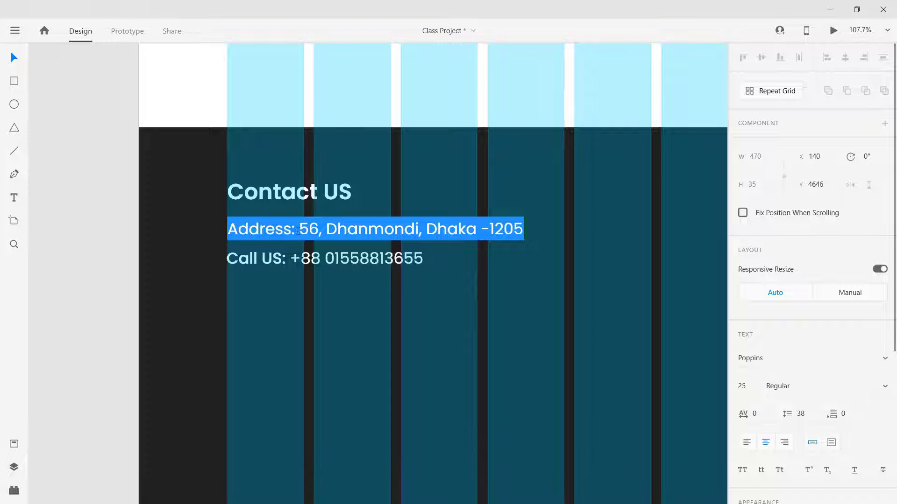
left_click_drag(296, 231, 235, 235)
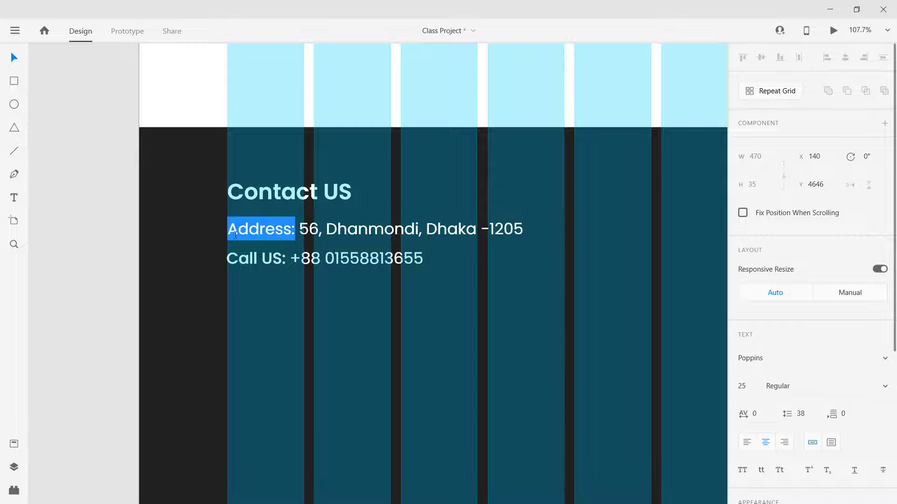
left_click(799, 388)
key("Down")
key("Down")
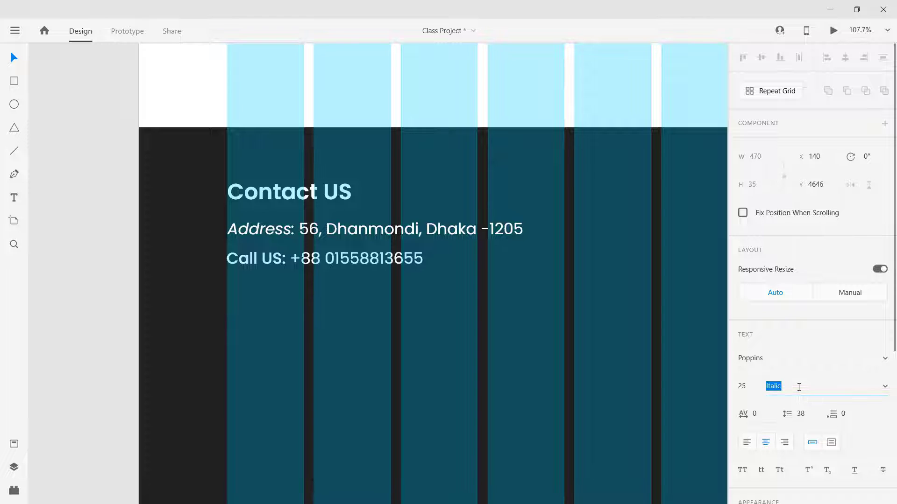
key("Escape")
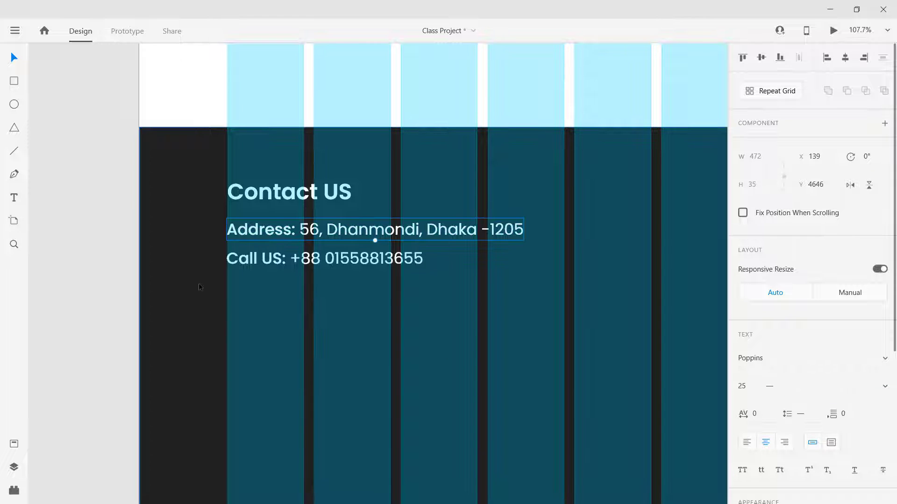
left_click(288, 368)
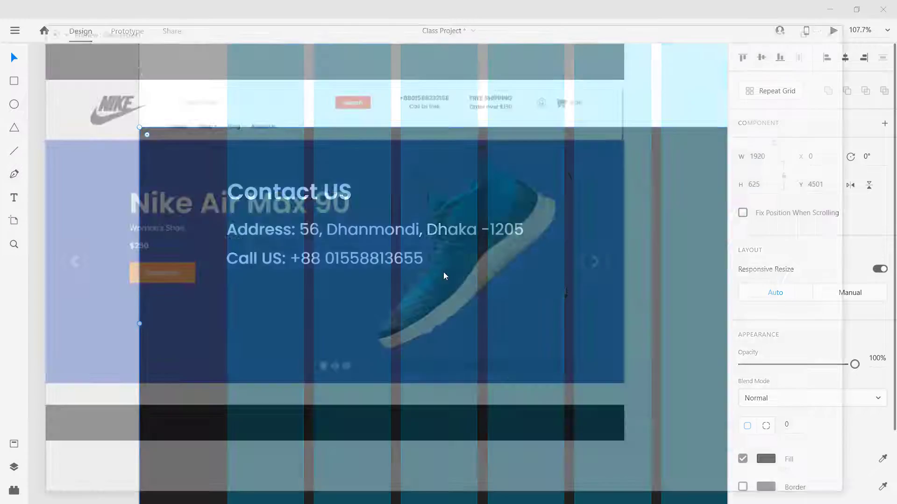
left_click(833, 30)
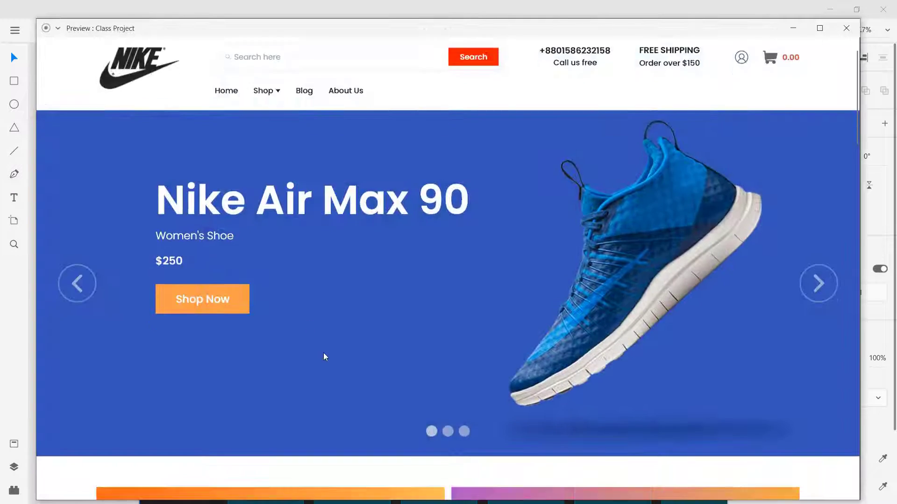
Step: Scroll the preview down to the three-line contact footer, then close the preview
scroll(326, 373, "down", 10)
scroll(329, 380, "down", 10)
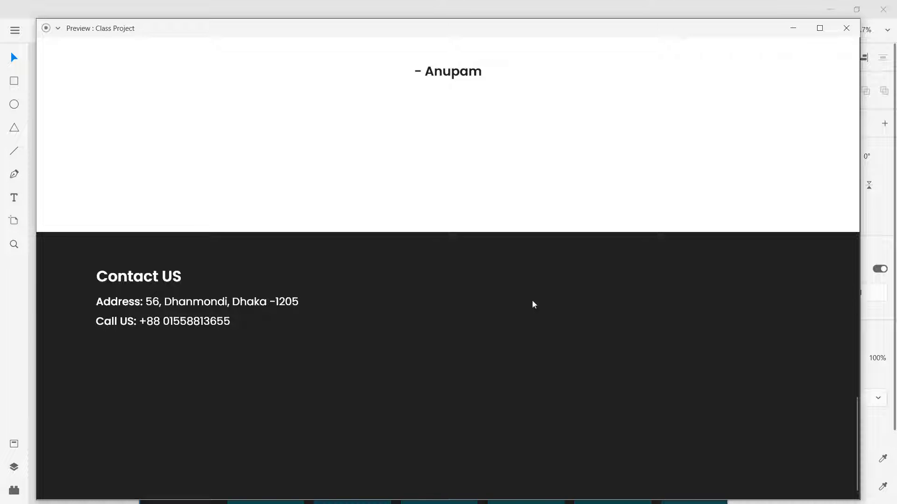
left_click(846, 28)
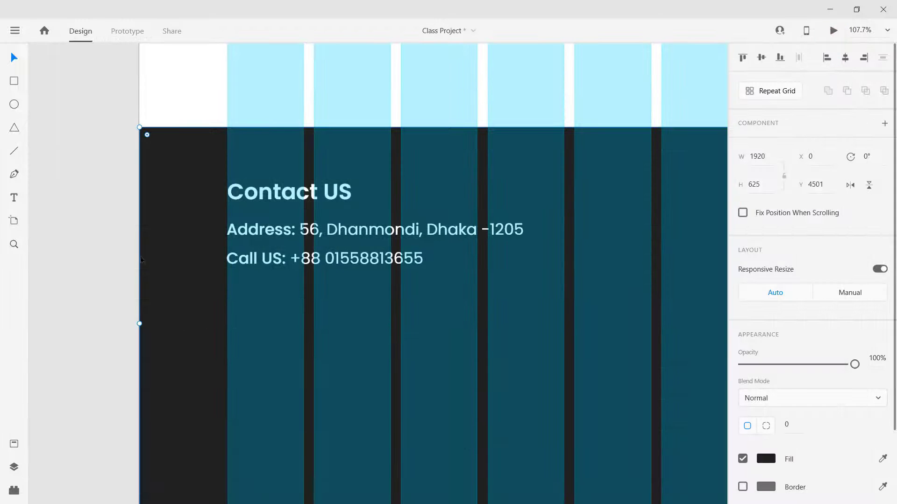
left_click(114, 253)
scroll(229, 309, "down", 2)
left_click_drag(584, 299, 286, 309)
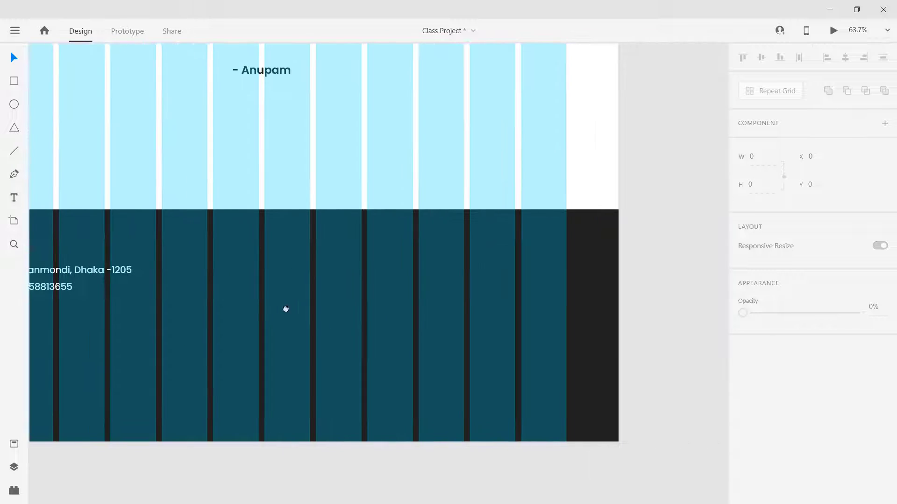
left_click_drag(676, 246, 476, 250)
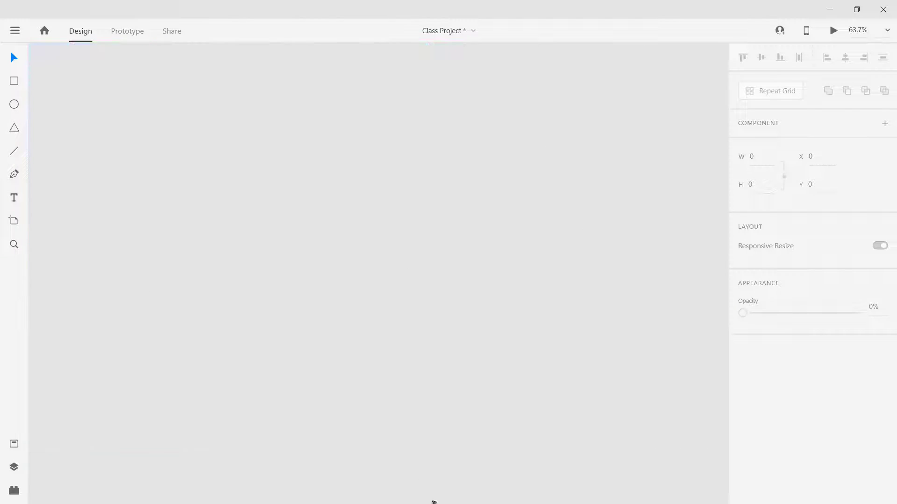
scroll(474, 238, "left", 10)
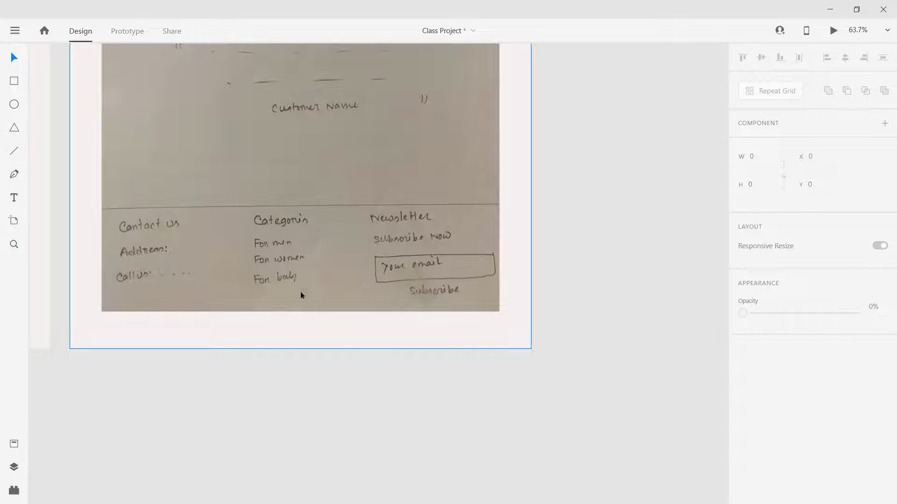
scroll(718, 270, "down", 15)
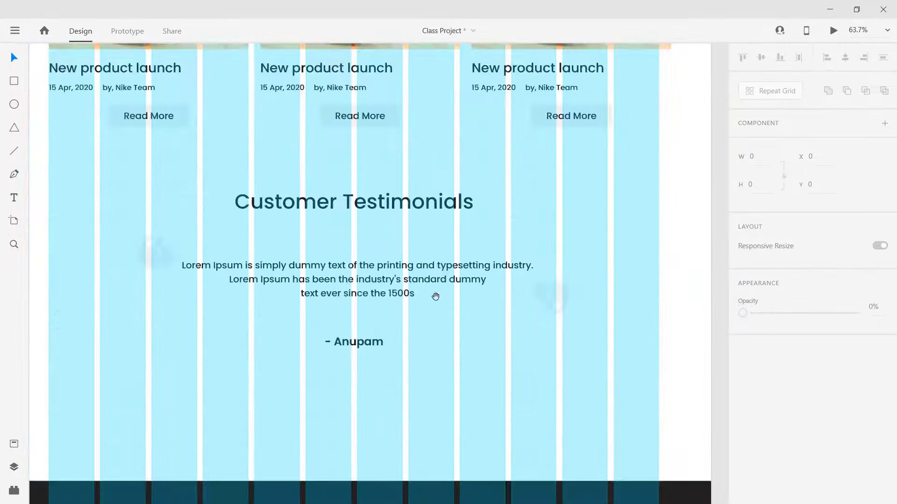
scroll(435, 296, "down", 10)
scroll(567, 344, "up", 2)
scroll(566, 344, "left", 2)
left_click_drag(234, 276, 195, 197)
key("Delete")
key("ctrl+z")
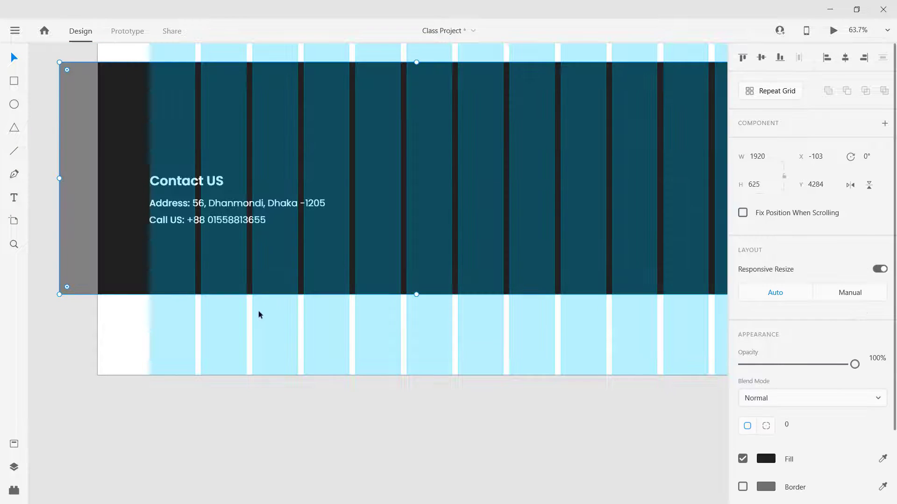
key("ctrl+z")
left_click(187, 186)
left_click(204, 204, "shift")
left_click(218, 221, "shift")
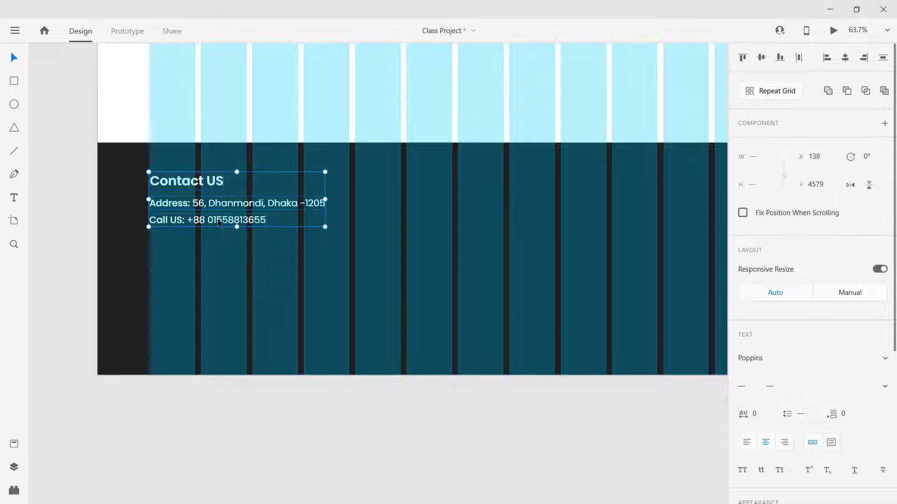
Step: Alt-drag a copy of the contact block to the right and retitle its heading 'Category', left-aligned
left_click_drag(203, 226, 298, 272)
left_click(56, 183)
double_click(300, 213)
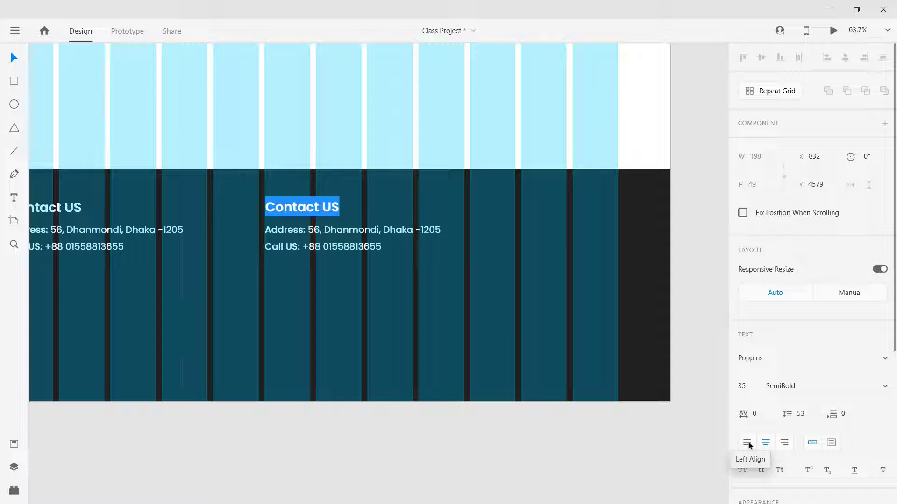
left_click(747, 443)
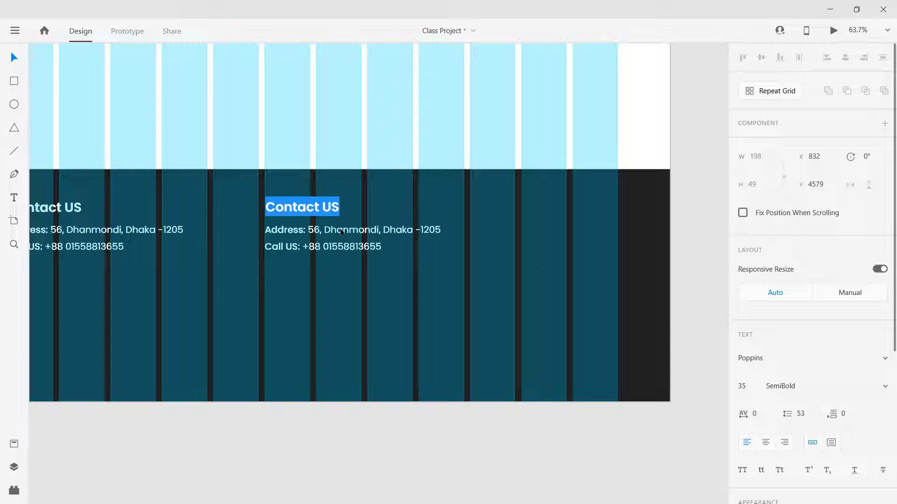
type("Ca")
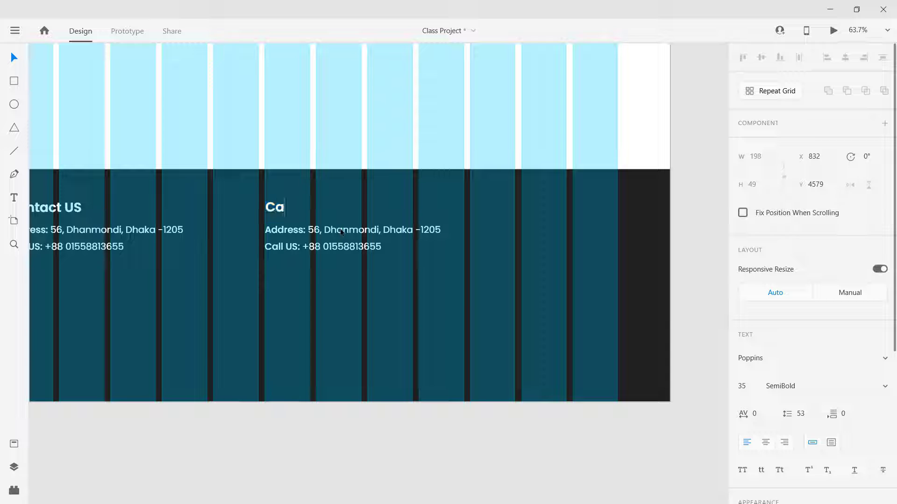
type("tegory")
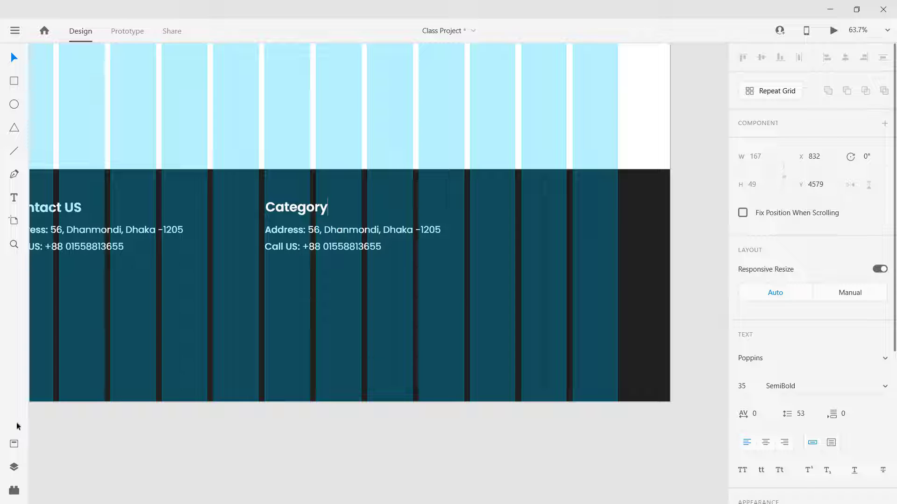
left_click(322, 438)
Step: Change the copied heading from Category to Categories
mouse_move(602, 260)
left_mouse_down()
mouse_move(478, 265)
mouse_move(330, 500)
mouse_move(430, 406)
left_mouse_up()
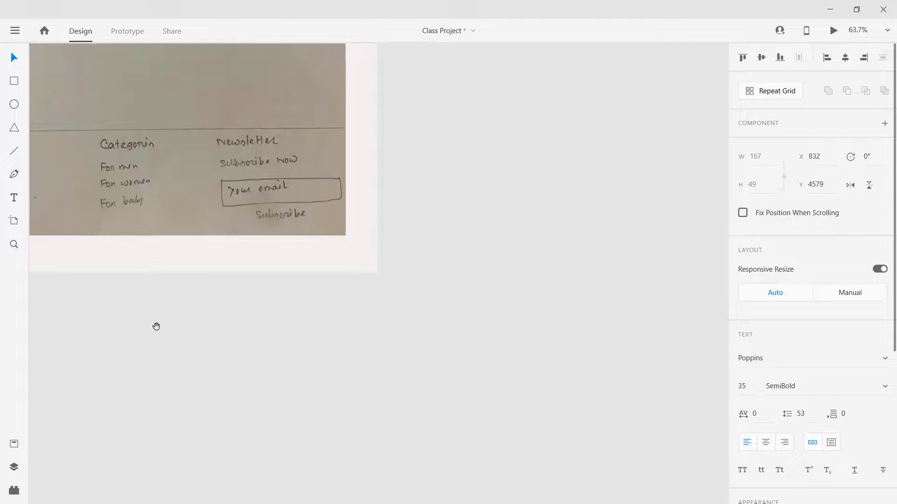
mouse_move(156, 327)
left_mouse_down()
mouse_move(532, 222)
mouse_move(436, 280)
mouse_move(407, 499)
mouse_move(224, 204)
mouse_move(250, 152)
left_mouse_up()
double_click(318, 275)
left_click_drag(335, 272, 326, 272)
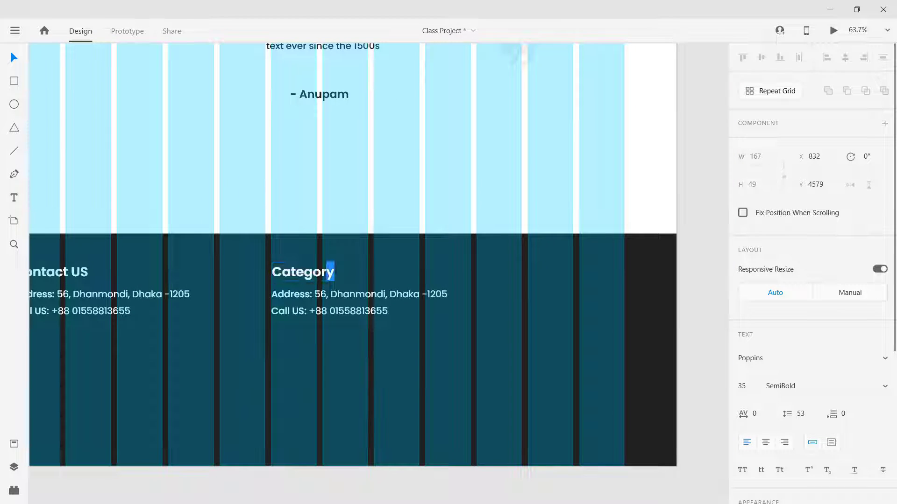
type("ies")
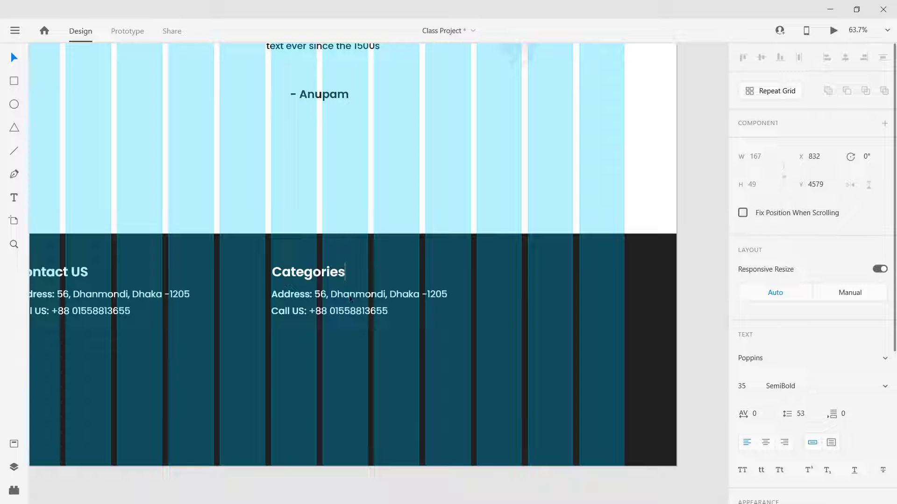
Step: Replace the copied Address line with a left-aligned 'For Men'
left_click(351, 299)
double_click(351, 299)
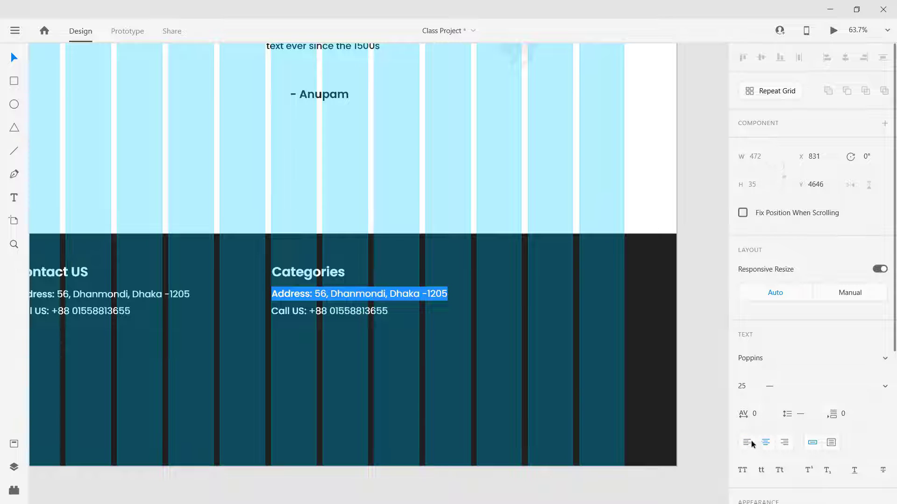
left_click(751, 443)
type("For")
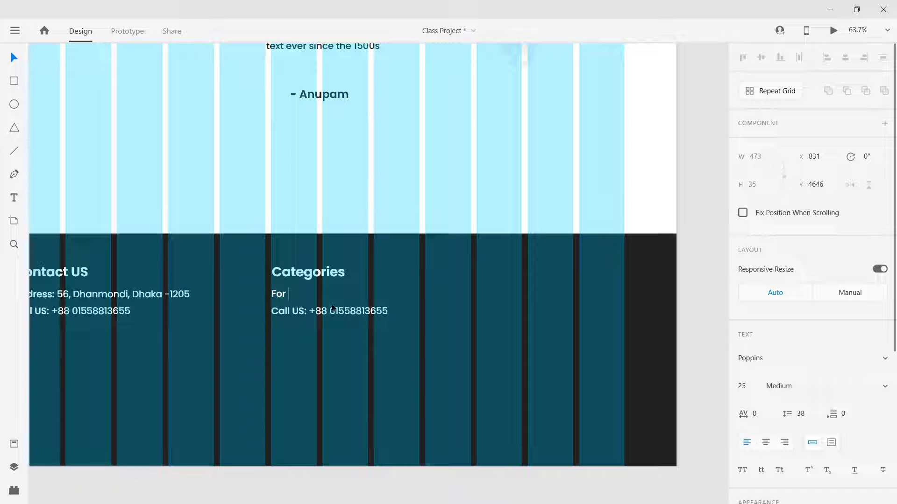
type(" Men")
Step: Change the copied Call US line to 'For Women', left-aligned with For Men
left_click(329, 314)
double_click(329, 314)
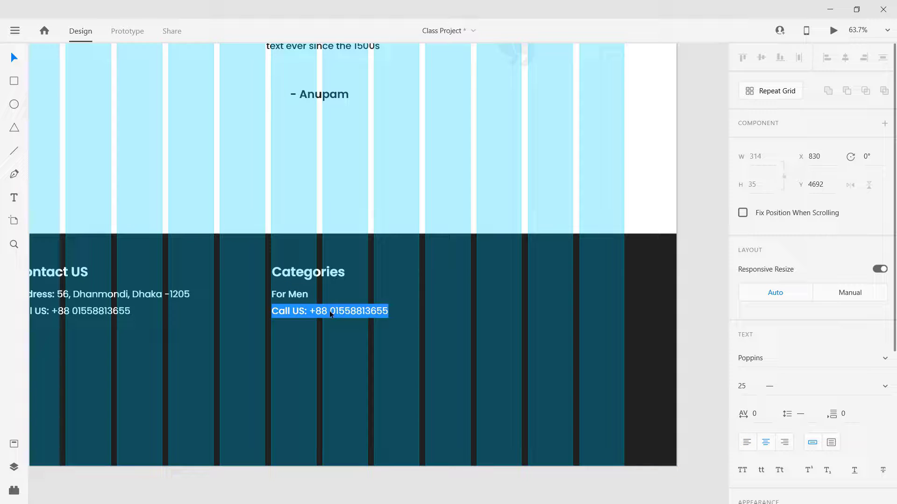
type("For Women")
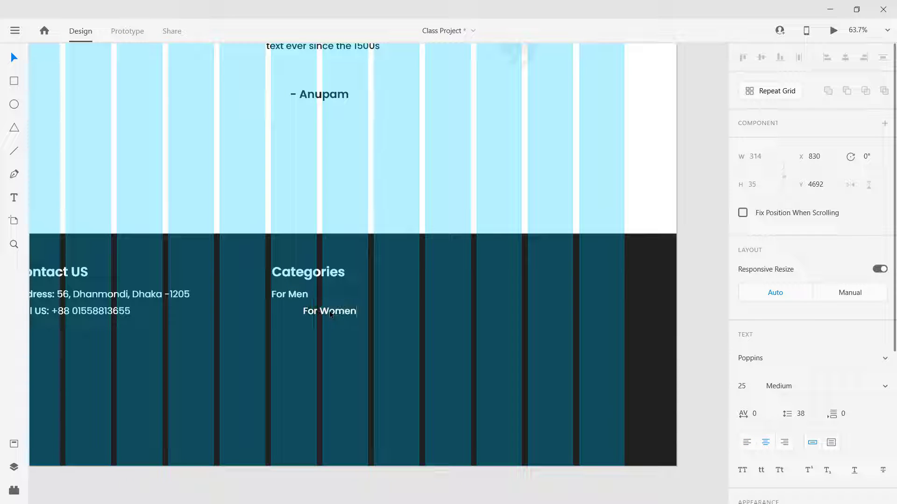
key("Escape")
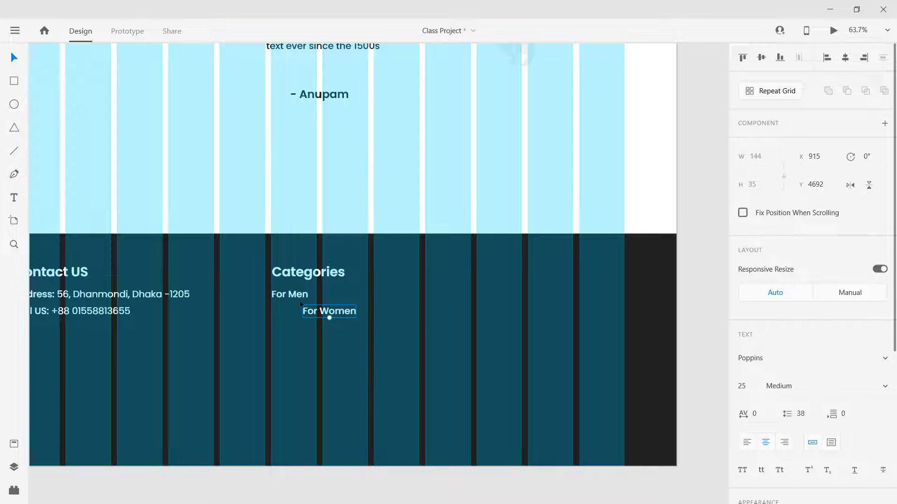
left_click(321, 312, "shift")
left_click(321, 312, "shift")
left_click(277, 297, "shift")
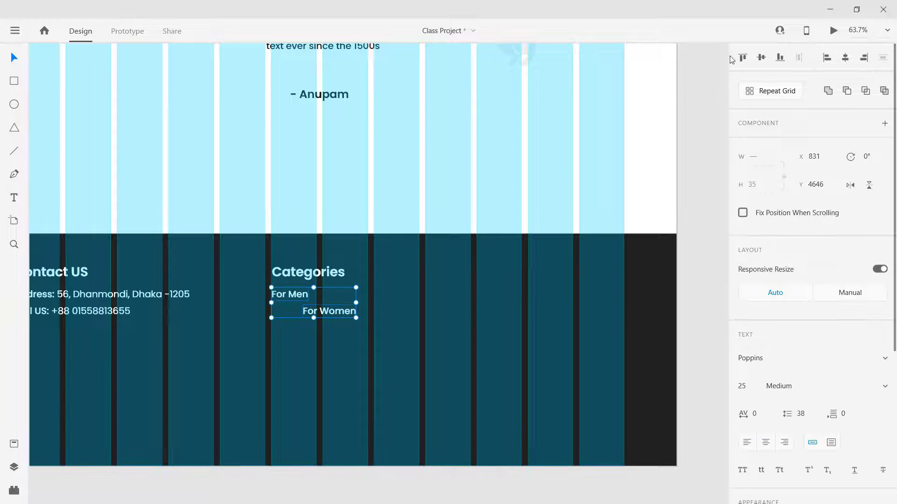
left_click(826, 58)
left_click(372, 494)
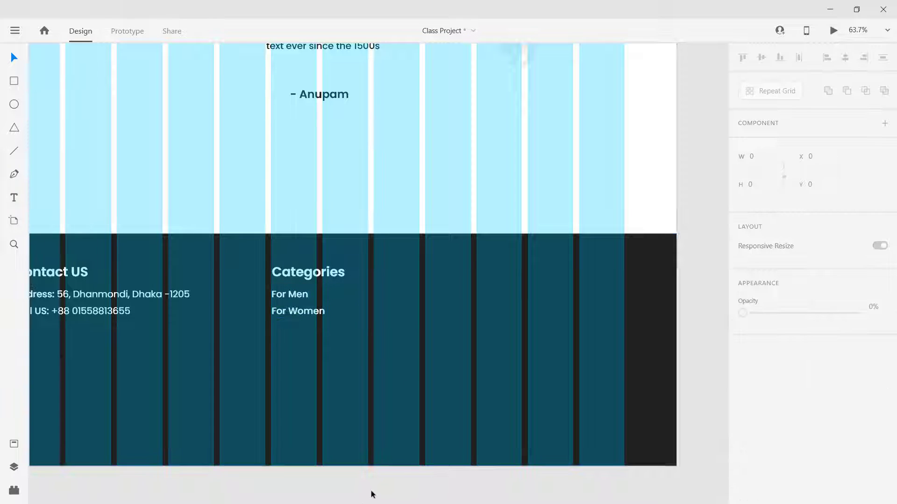
Step: Duplicate For Women below itself, left-aligned, and make it read 'For Baby'
left_click_drag(296, 314, 295, 330)
double_click(295, 330)
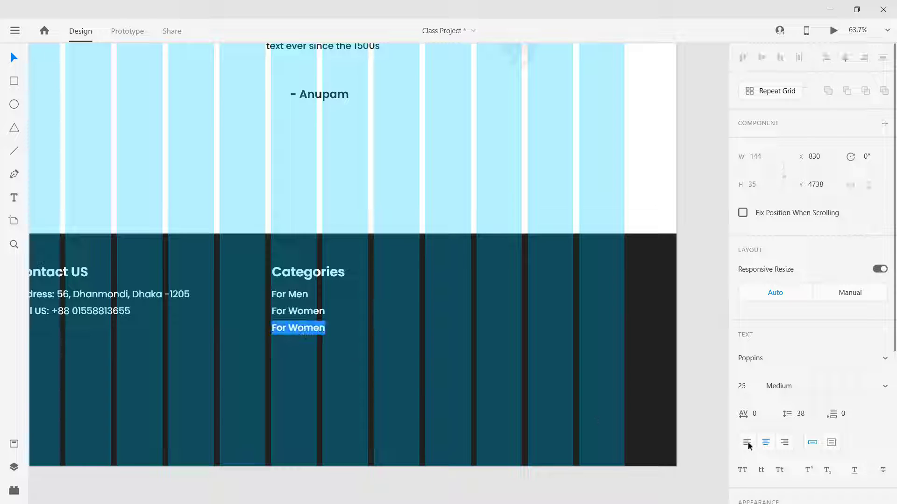
key("Escape")
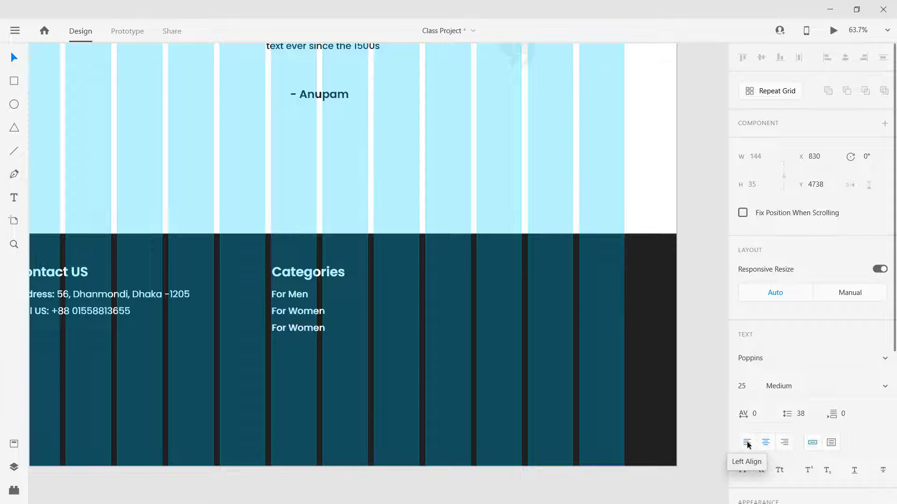
left_click(747, 444)
type("For Baby")
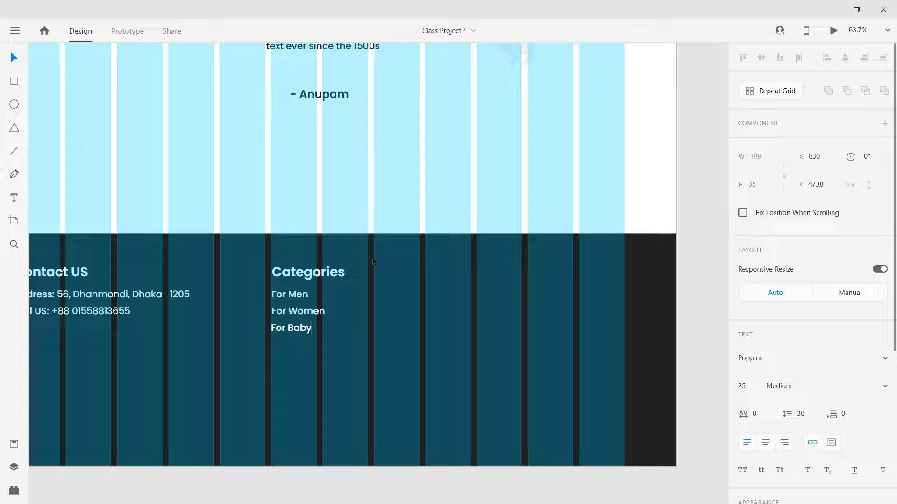
left_click(402, 307)
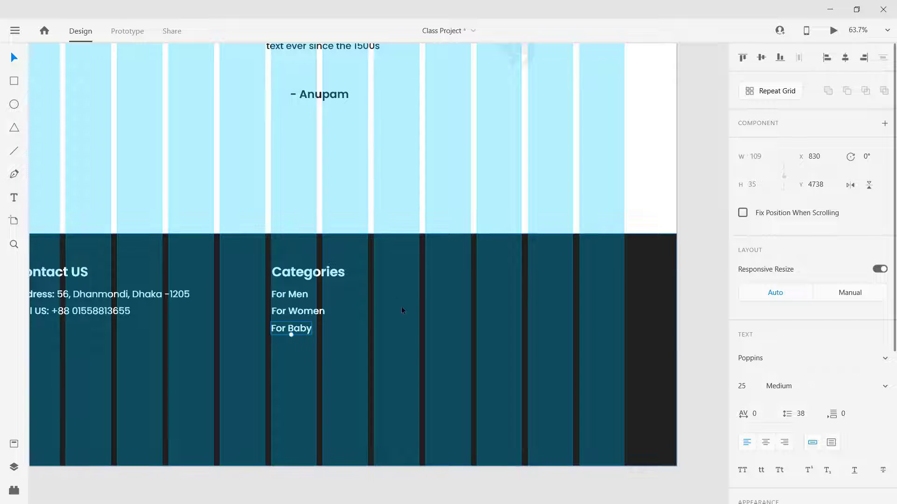
Step: Preview the landing page and scroll down to check the footer
left_click(834, 30)
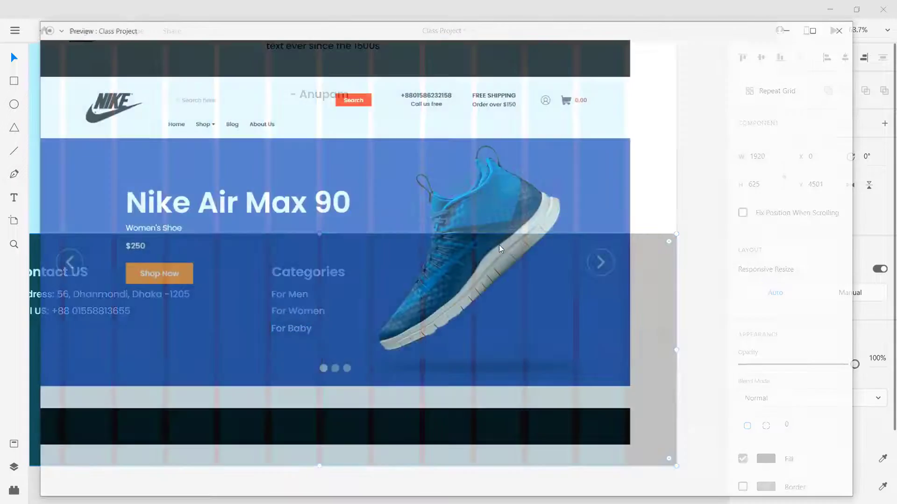
scroll(487, 305, "down", 10)
scroll(488, 308, "down", 15)
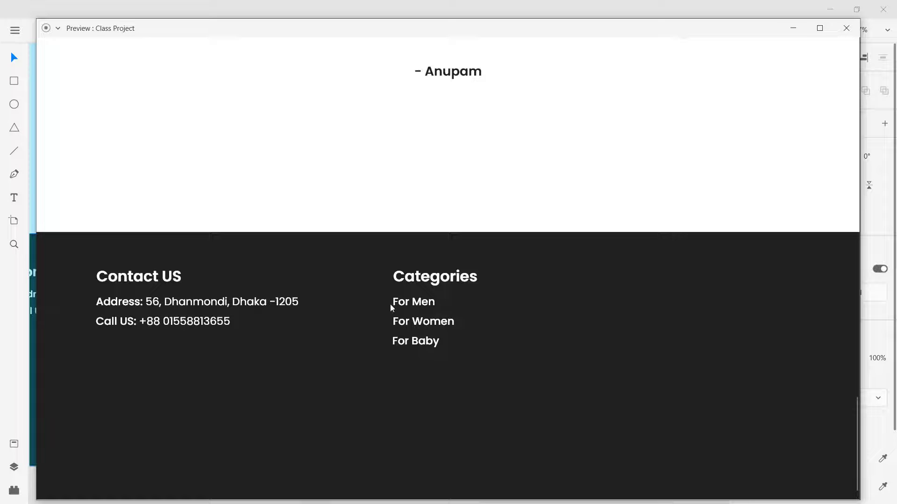
left_click(845, 28)
Step: Set For Men, For Women and For Baby to Regular font weight
left_click(289, 295)
left_click(299, 320, "shift")
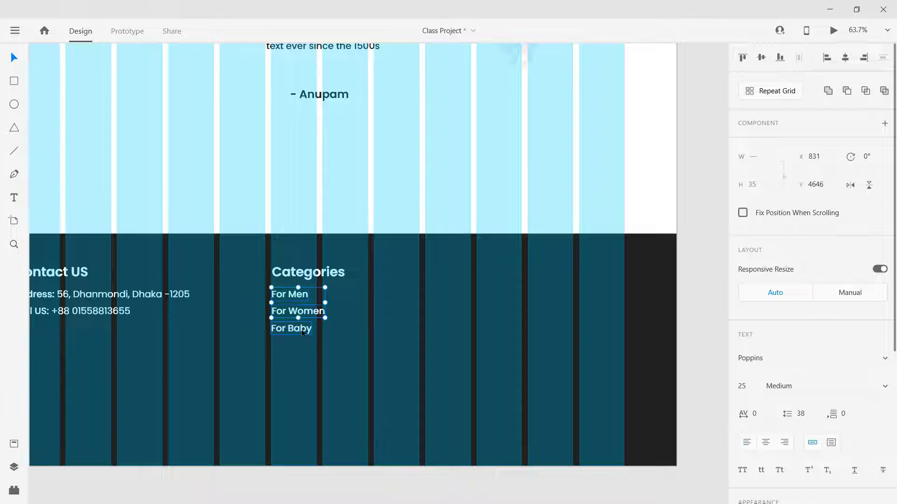
left_click(291, 329, "shift")
left_click(824, 388)
key("Up")
key("Up")
key("Up")
key("Up")
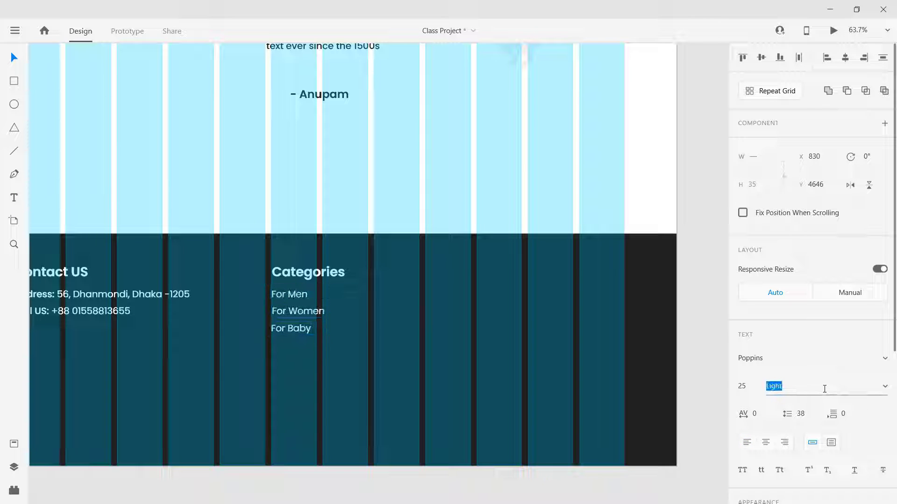
key("Down")
key("Up")
key("Down")
key("Down")
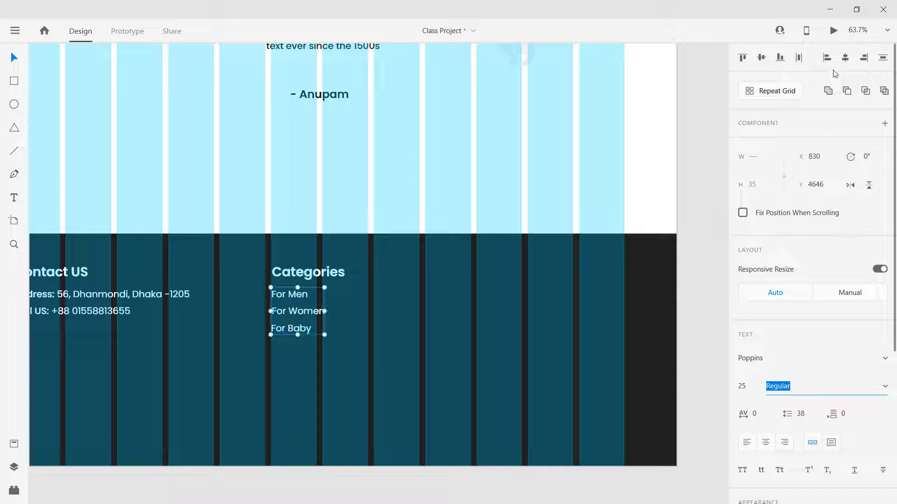
Step: Preview the page again to check the Regular-weight category items
left_click(833, 30)
scroll(448, 346, "down", 10)
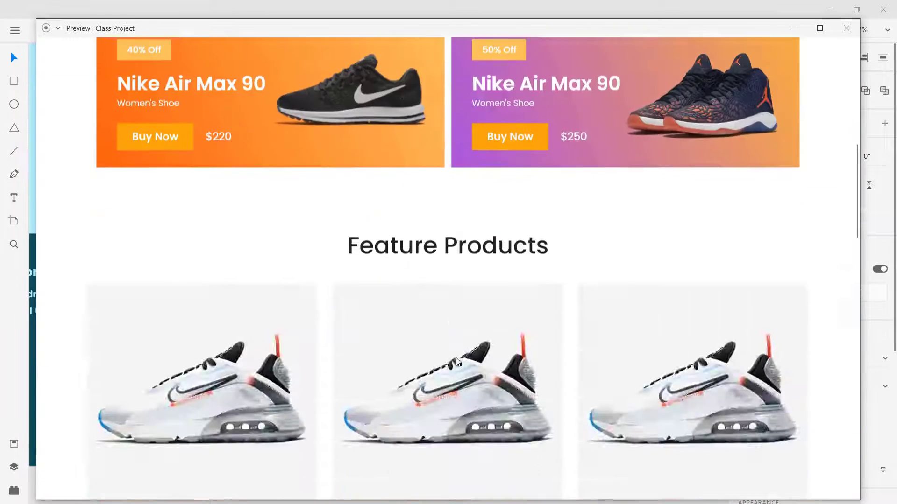
scroll(456, 358, "down", 15)
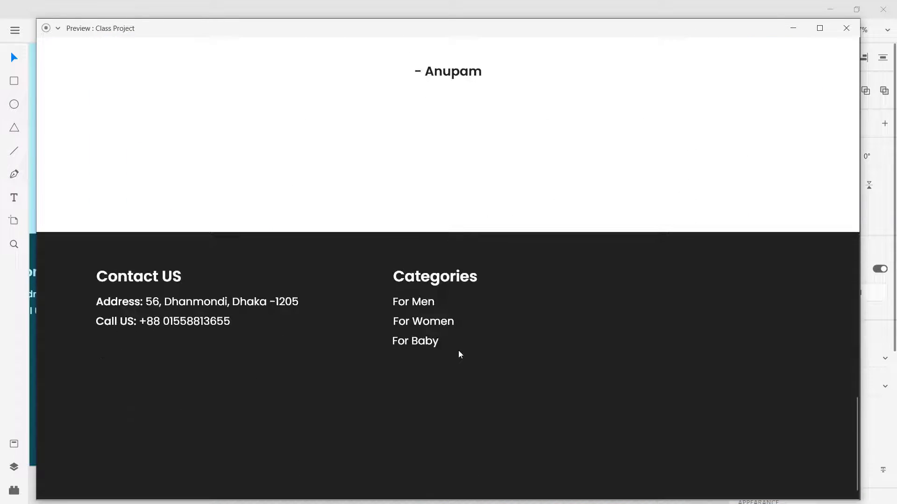
left_click(846, 28)
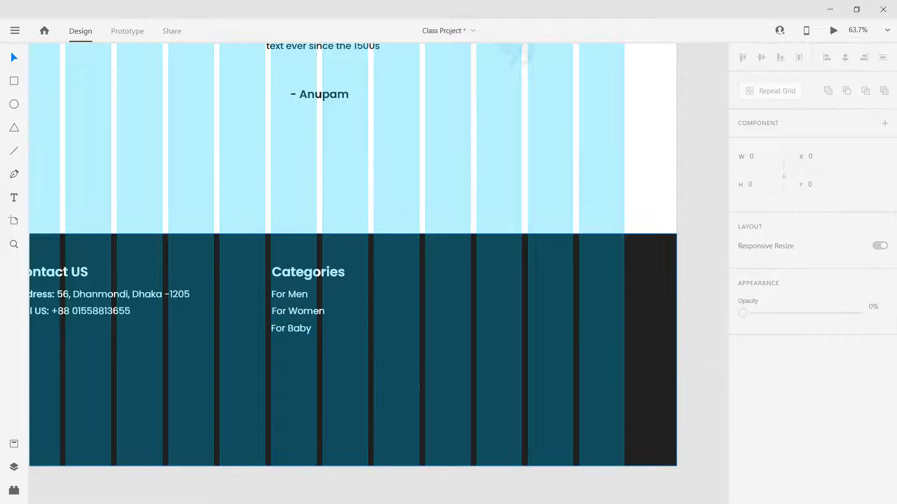
Step: Select the Categories heading with its three items and left-align them
scroll(420, 387, "down", 5)
mouse_move(641, 222)
left_mouse_down()
mouse_move(342, 381)
mouse_move(357, 297)
left_mouse_up()
scroll(590, 292, "up", 6)
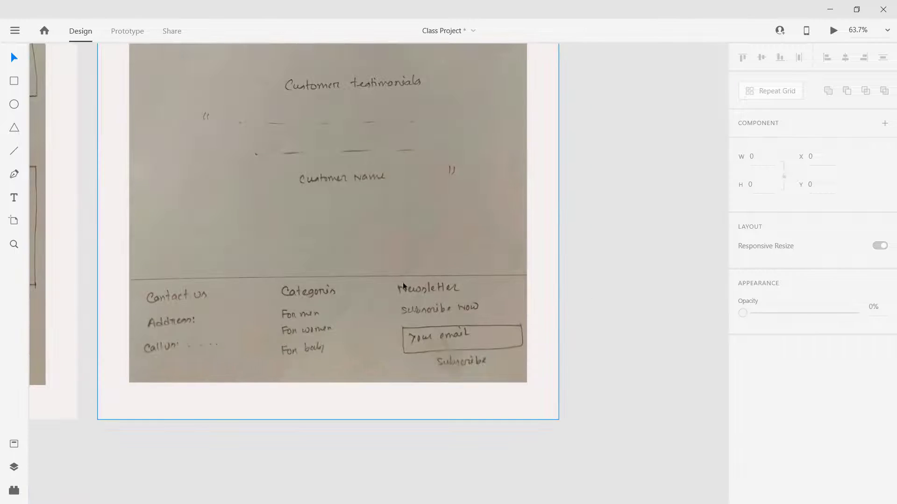
left_click_drag(336, 405, 714, 229)
mouse_move(153, 466)
left_mouse_down()
mouse_move(383, 330)
mouse_move(561, 257)
left_mouse_up()
mouse_move(290, 411)
left_mouse_down()
mouse_move(584, 237)
mouse_move(577, 197)
left_mouse_up()
mouse_move(416, 476)
left_mouse_down()
mouse_move(375, 377)
mouse_move(384, 185)
left_mouse_up()
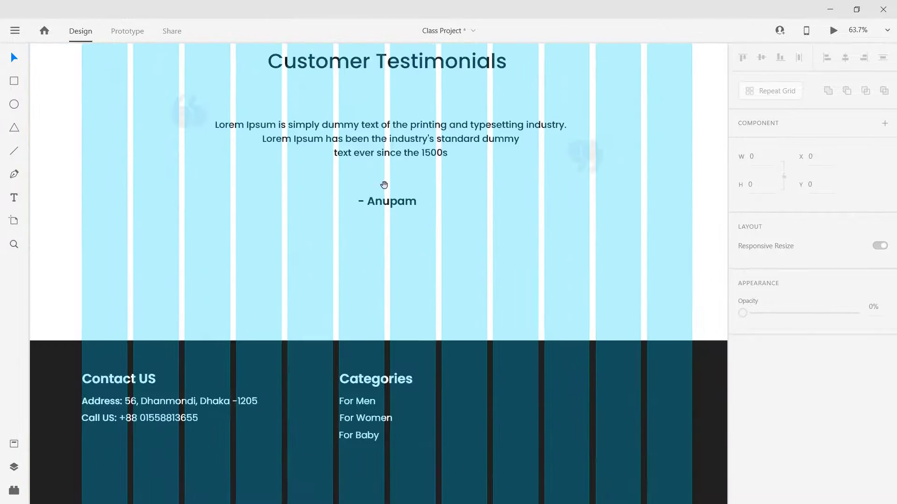
scroll(451, 330, "up", 1)
scroll(451, 331, "down", 2)
scroll(480, 456, "up", 5)
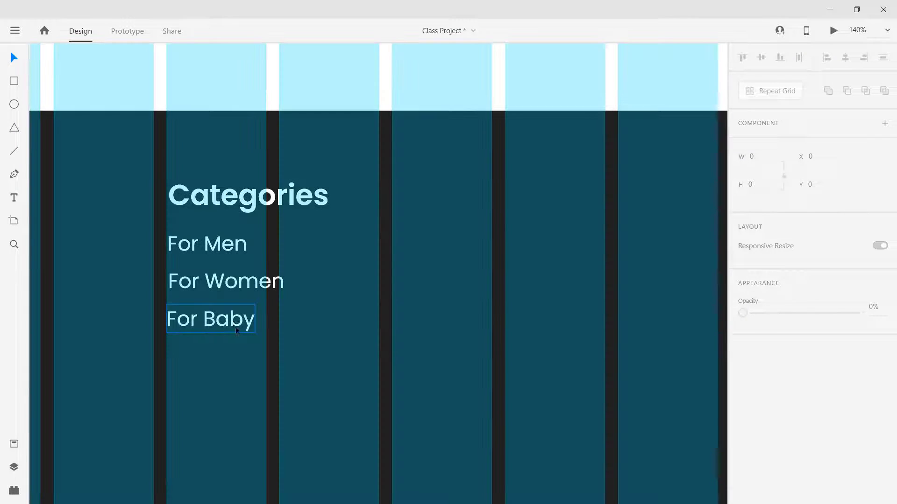
left_click_drag(373, 418, 213, 198)
scroll(213, 198, "down", 5)
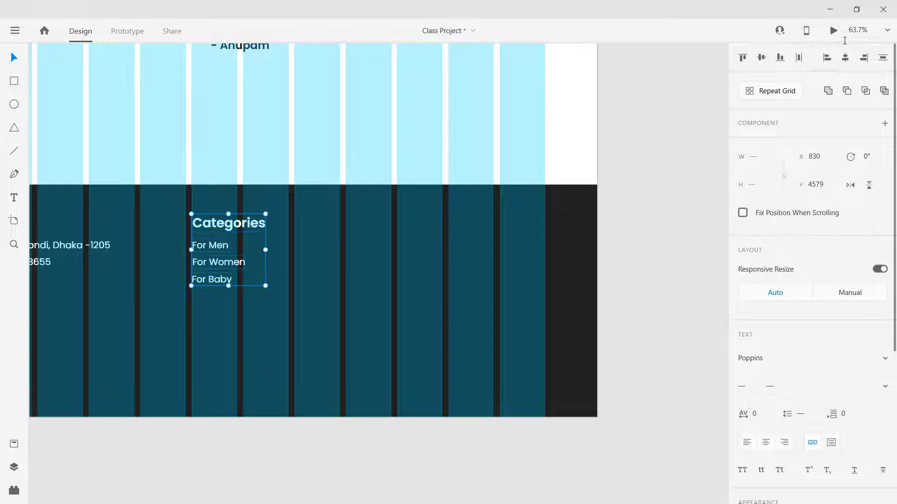
left_click(827, 60)
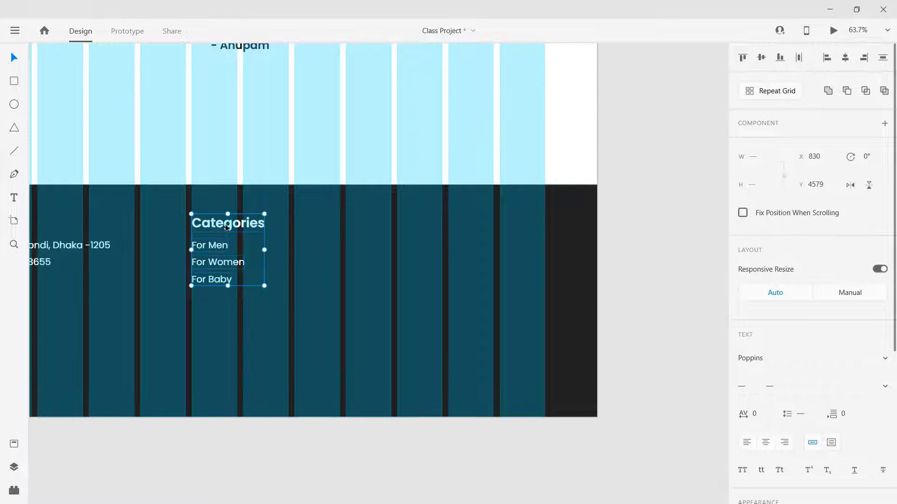
Step: Place a copy of the Categories column further to the right
left_click_drag(226, 228, 376, 228)
scroll(389, 258, "down", 1)
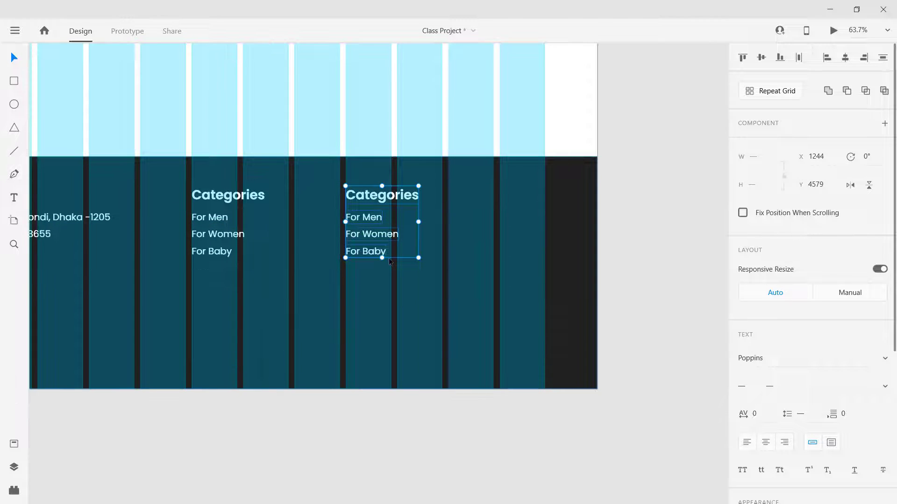
scroll(388, 258, "down", 2)
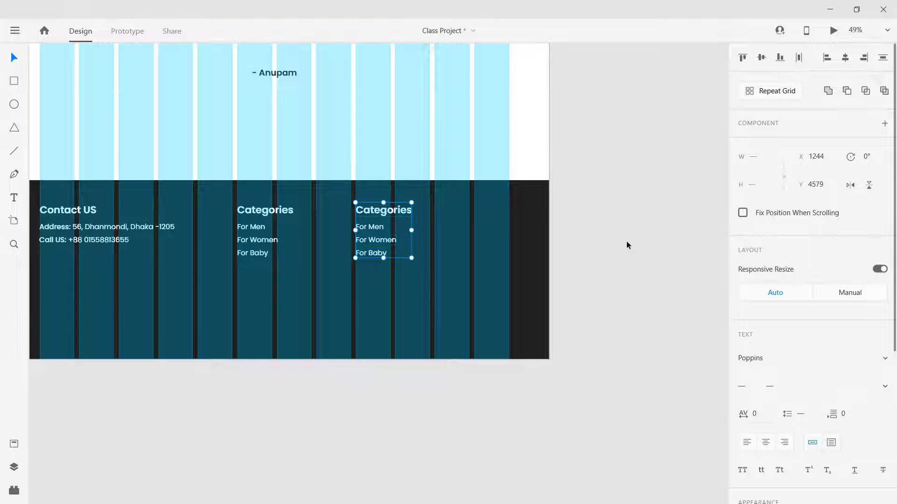
left_click(626, 241)
Step: Retitle the copied heading 'Newsletter', correcting the misspelling
double_click(391, 214)
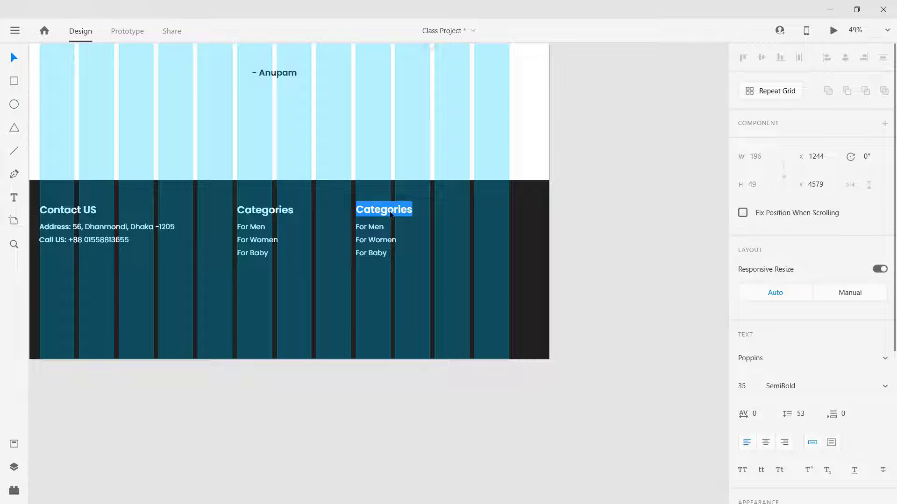
type("Newslatter")
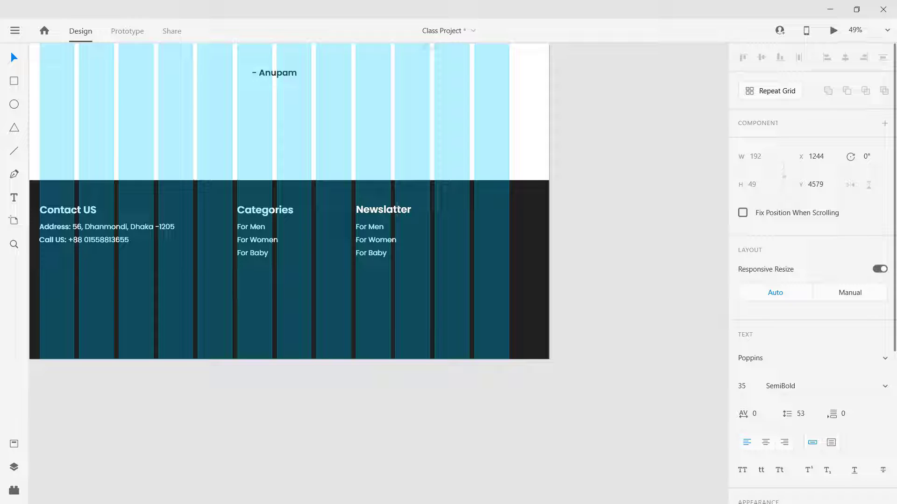
key("BackSpace")
type("e")
scroll(442, 450, "up", 2)
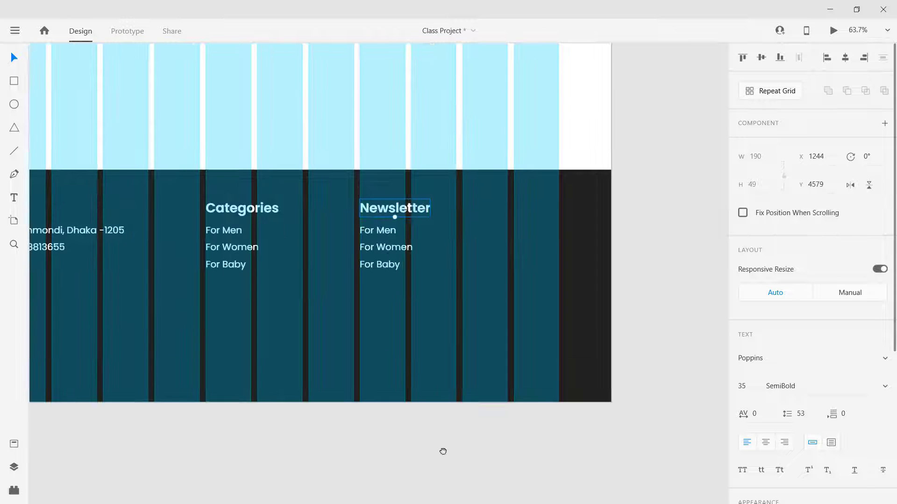
Step: Change the first Newsletter item from For Men to 'Subscribe Now'
left_click(621, 209)
scroll(622, 213, "down", 6)
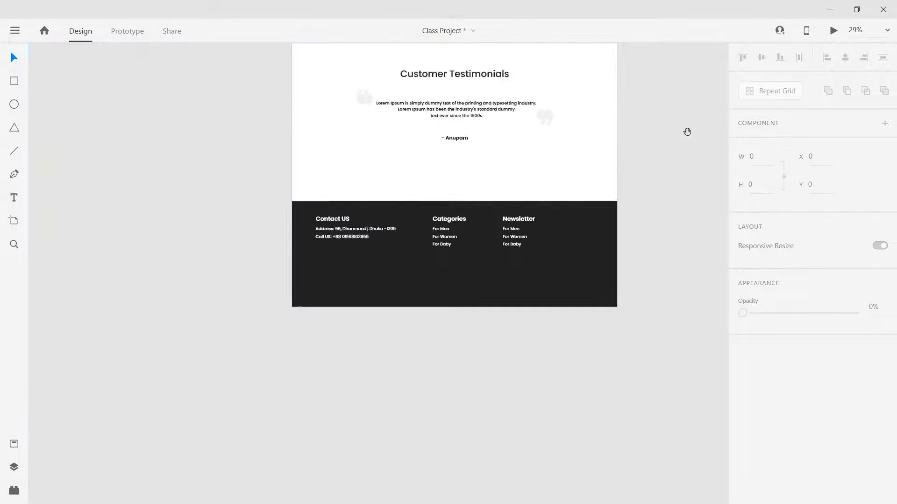
left_click_drag(685, 134, 322, 486)
left_click_drag(644, 61, 404, 348)
scroll(415, 331, "up", 3)
scroll(415, 333, "up", 3)
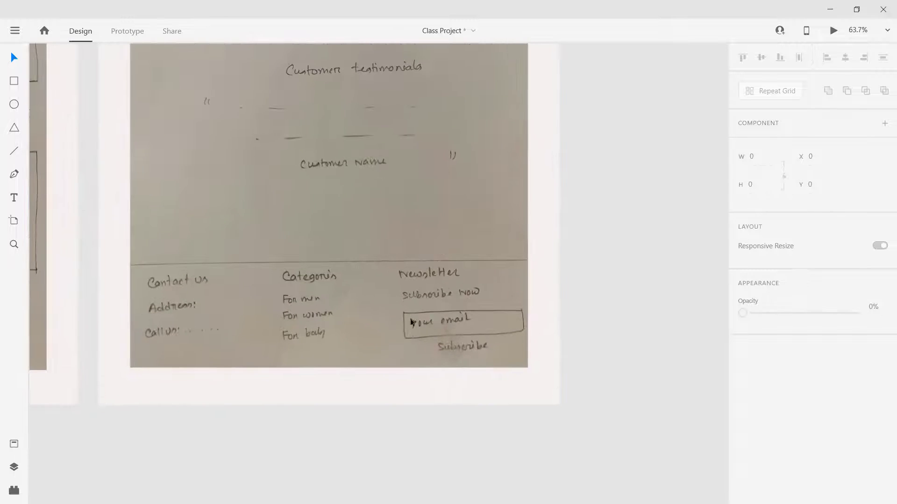
scroll(570, 315, "down", 6)
left_click_drag(151, 498, 499, 254)
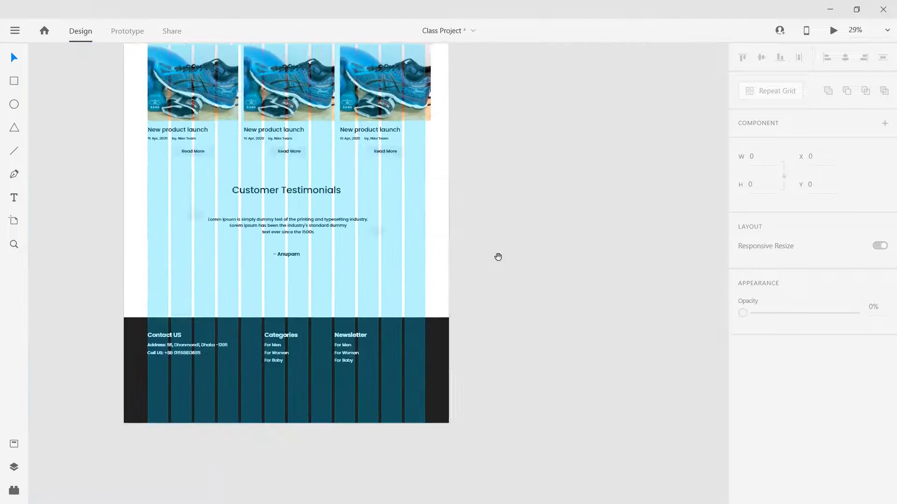
scroll(499, 254, "down", 1)
scroll(421, 370, "up", 5)
left_click(209, 281)
double_click(208, 280)
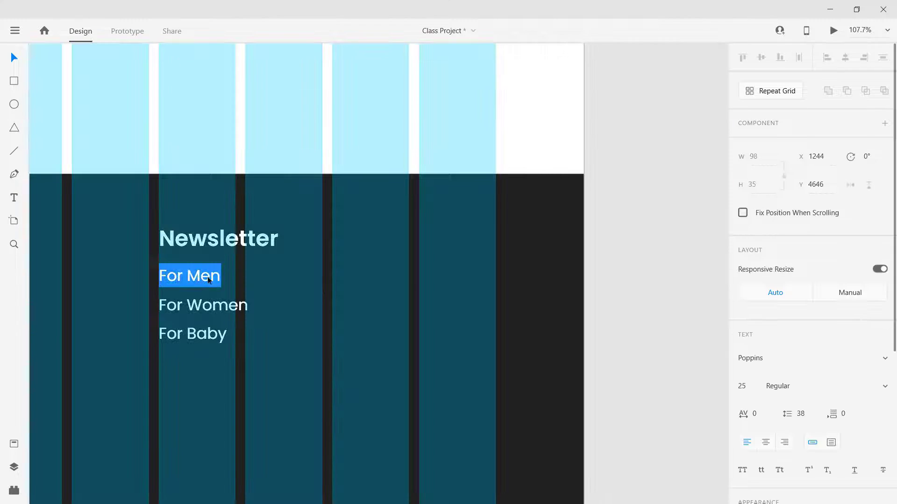
type("Subscribe Now")
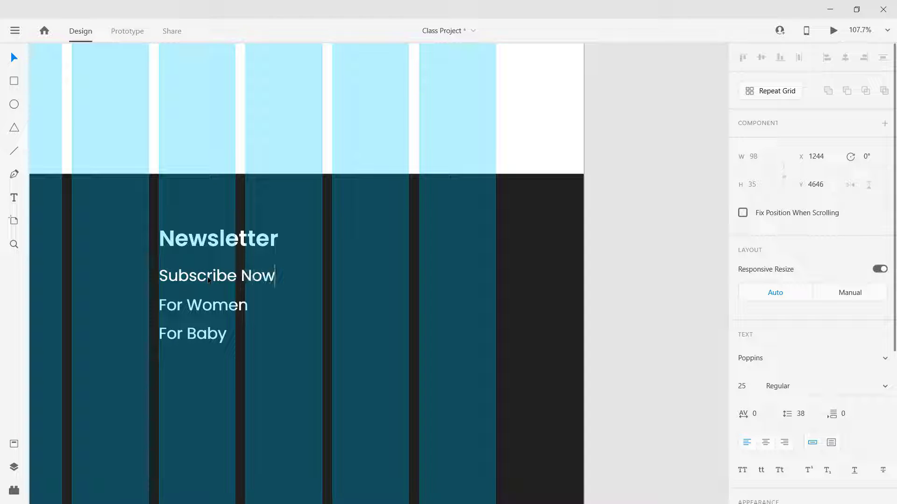
key("Escape")
Step: Delete the leftover For Women and For Baby lines under Newsletter
key("ctrl+shift+'")
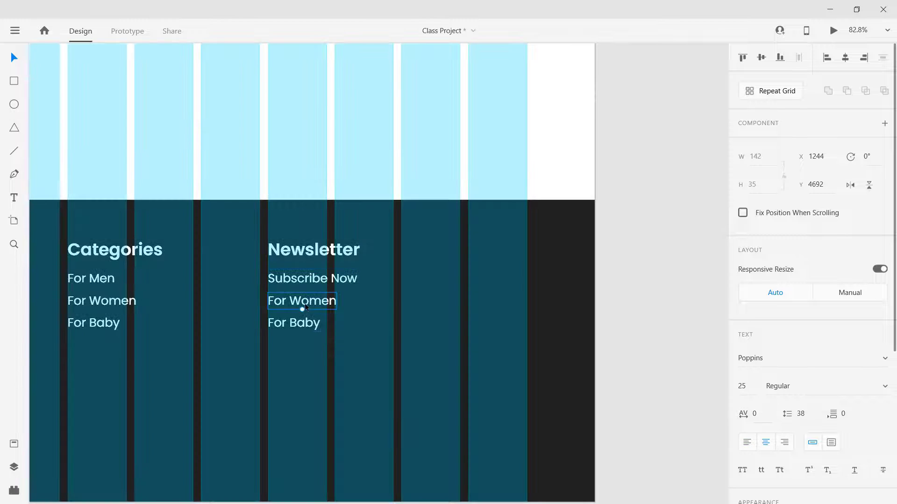
left_click(299, 329, "shift")
key("Delete")
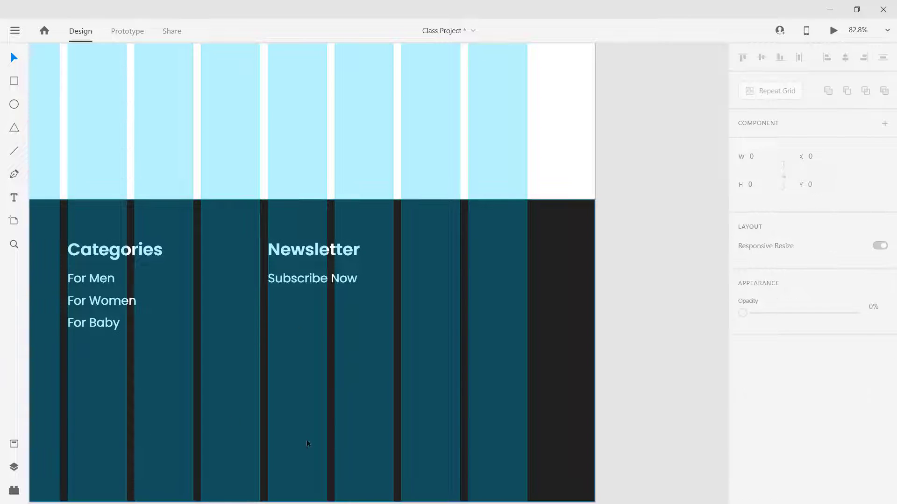
Step: Draw a 536×74 rectangle directly beneath Subscribe Now as the email box
left_click(14, 82)
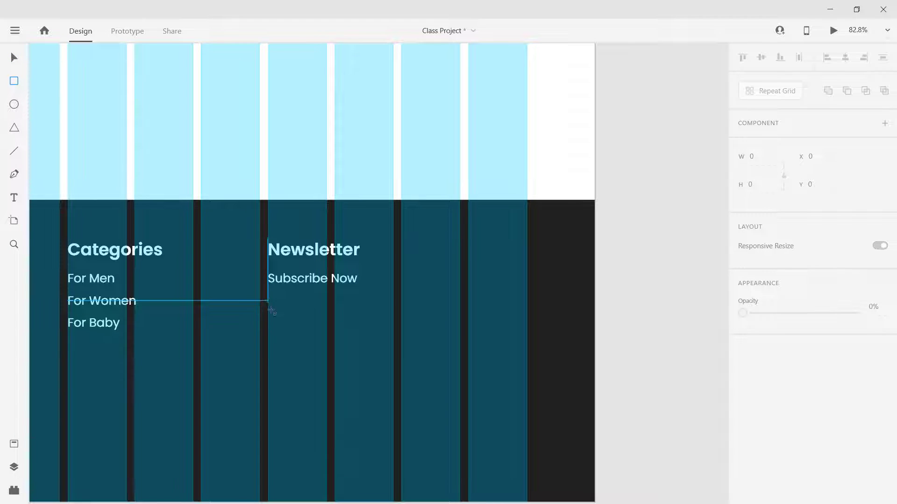
left_click_drag(268, 301, 526, 337)
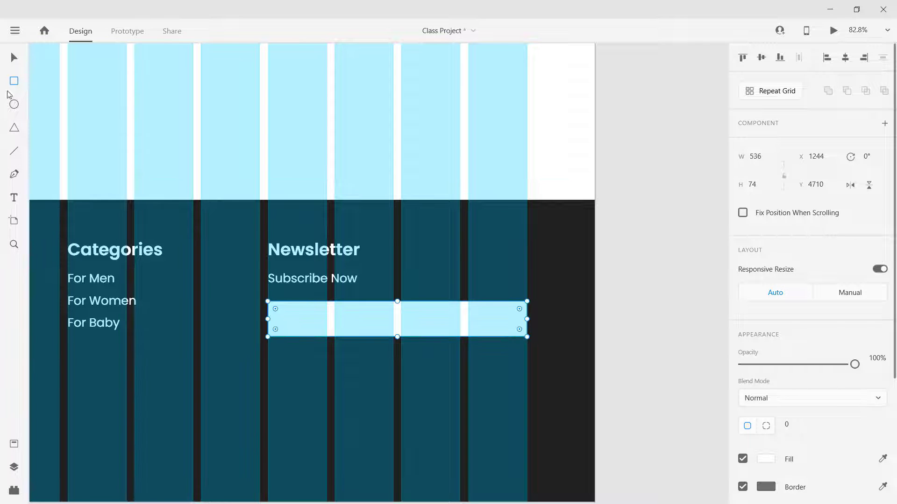
left_click(17, 60)
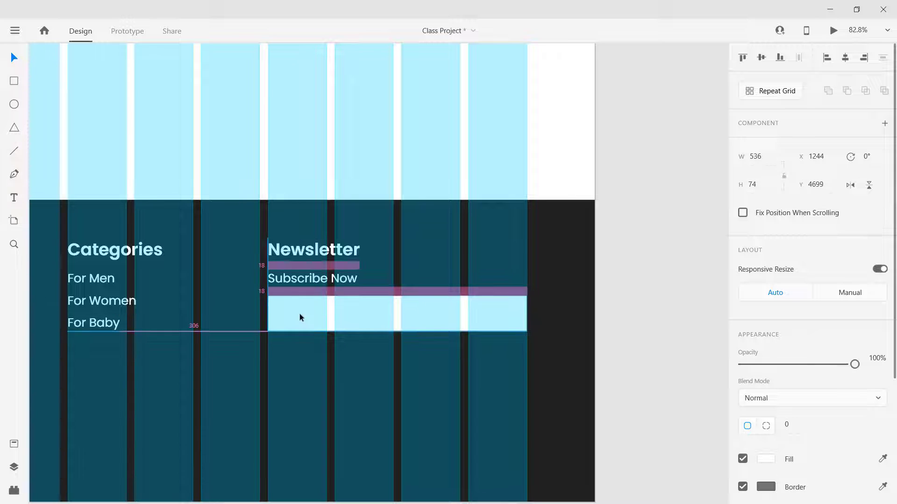
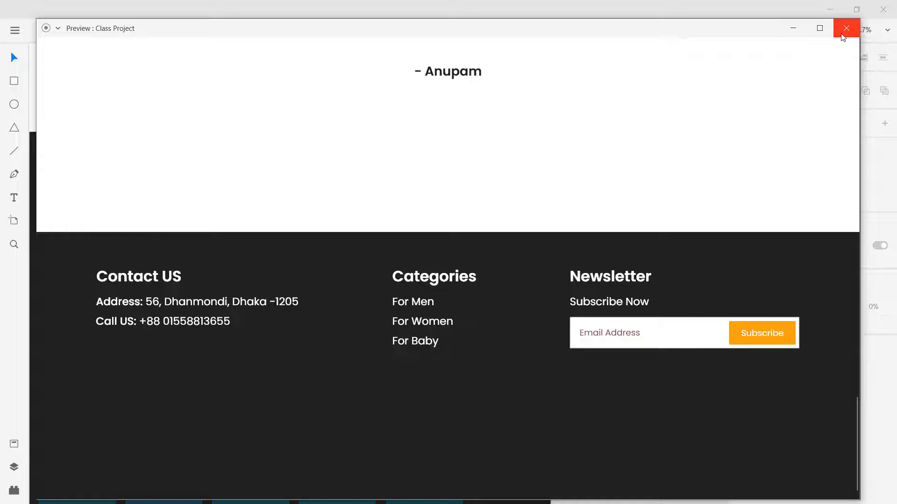
Step: Close the footer preview and return to the Class Project design canvas
left_click(846, 28)
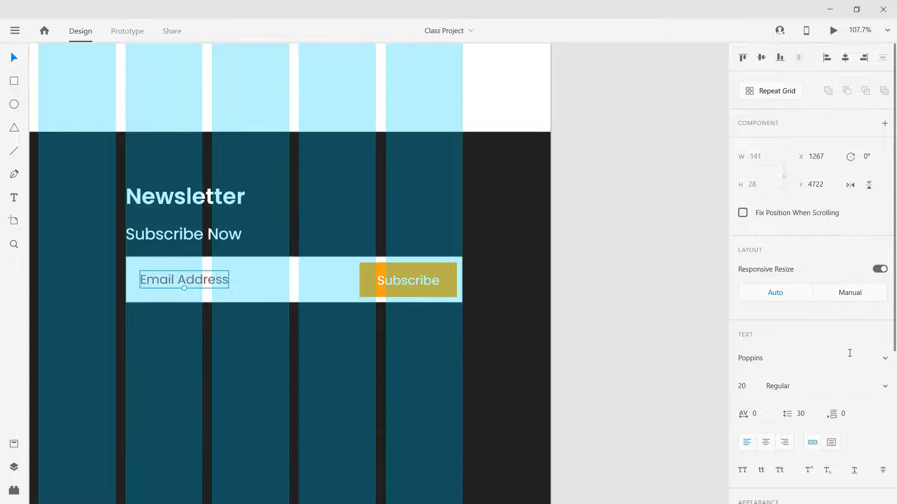
Step: Lower the Email Address placeholder's opacity to 51%, checking the result in Preview
scroll(855, 363, "down", 3)
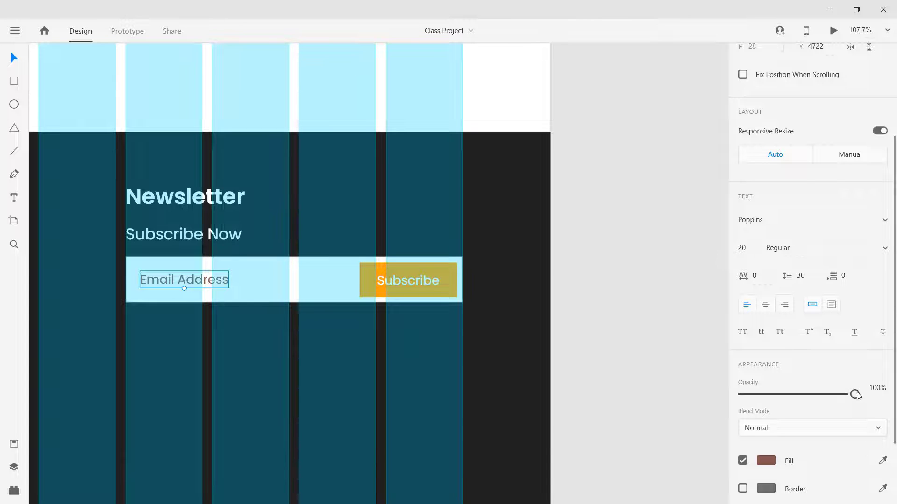
left_click_drag(856, 395, 819, 395)
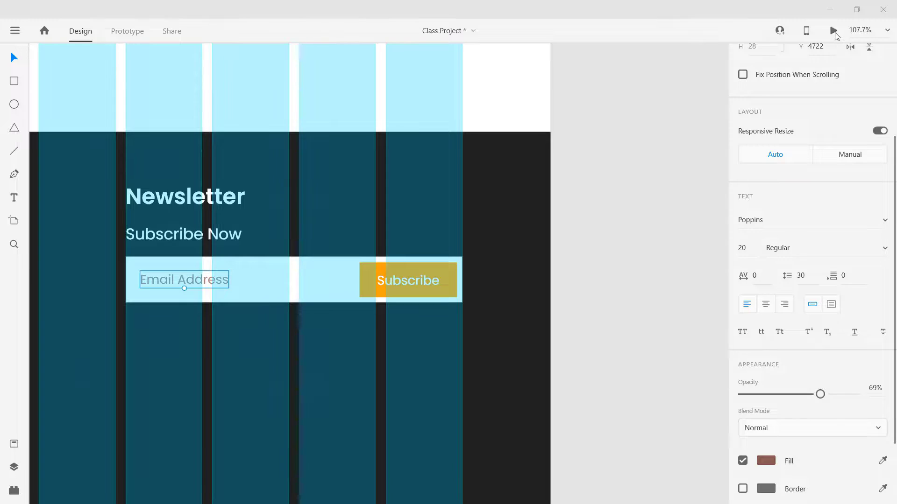
left_click(834, 32)
scroll(486, 316, "down", 20)
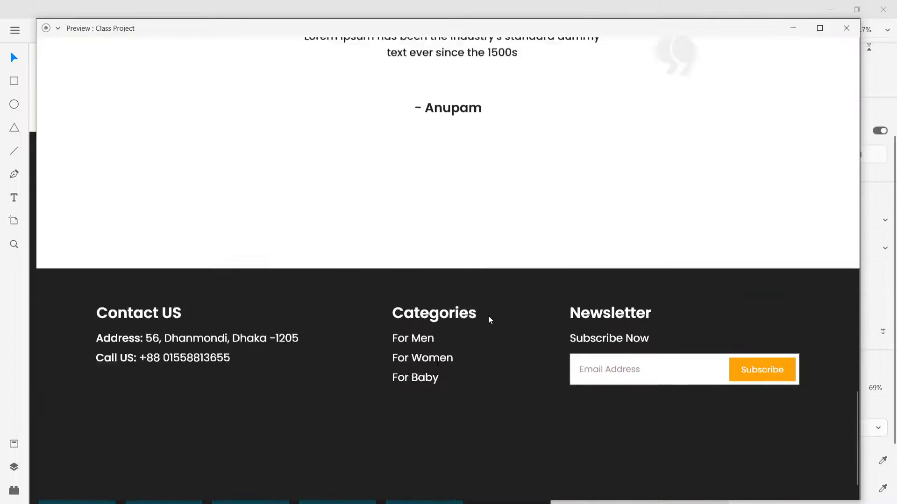
scroll(489, 319, "down", 1)
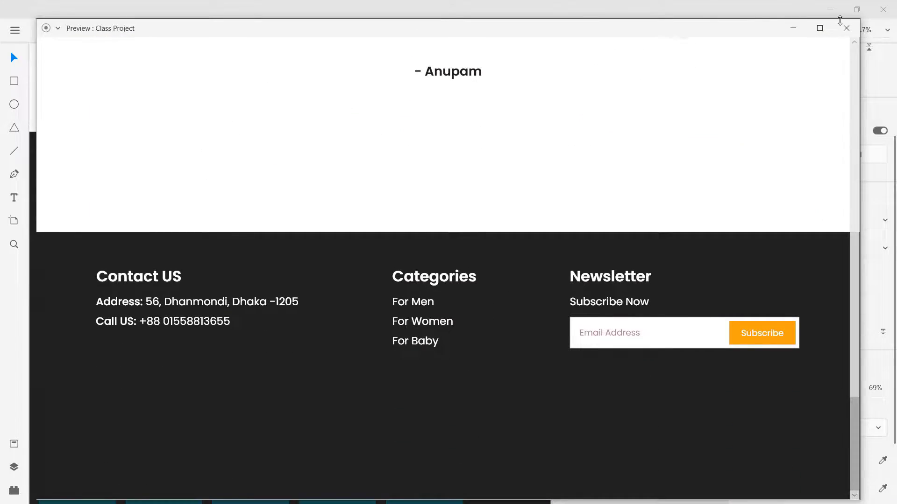
left_click(846, 28)
left_click_drag(820, 394, 799, 397)
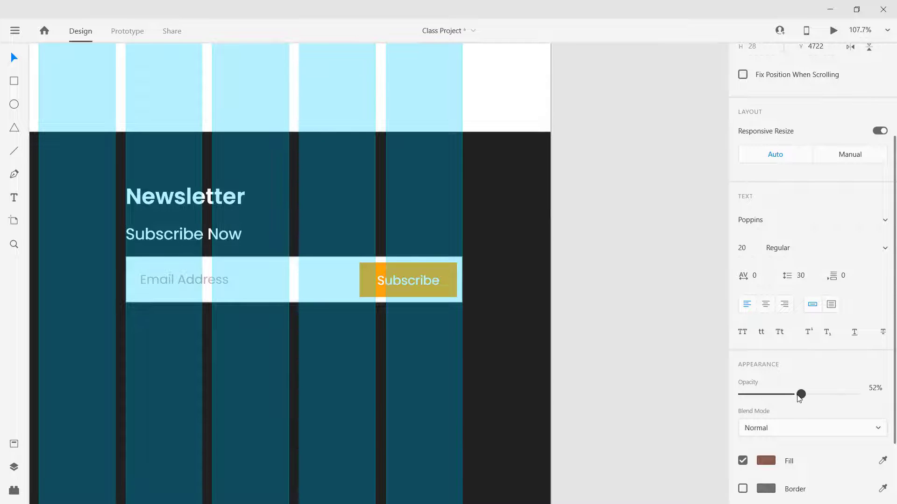
left_click(612, 315)
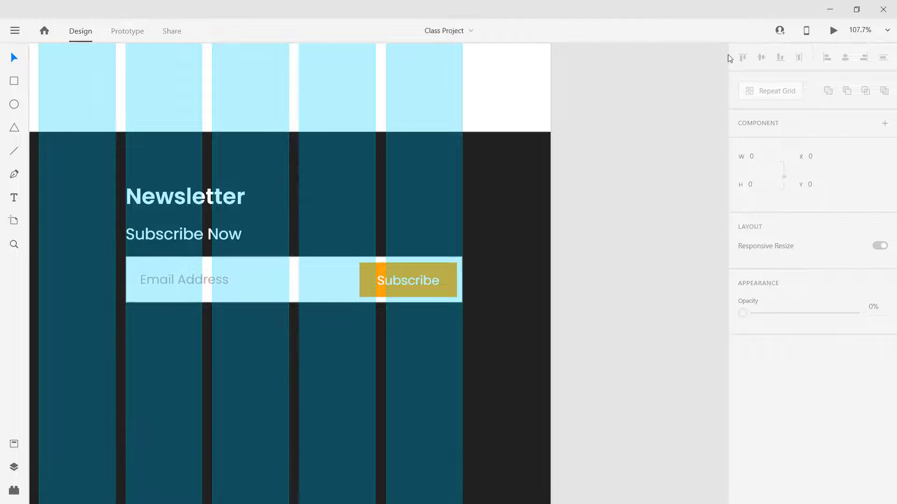
left_click(833, 32)
scroll(495, 351, "down", 20)
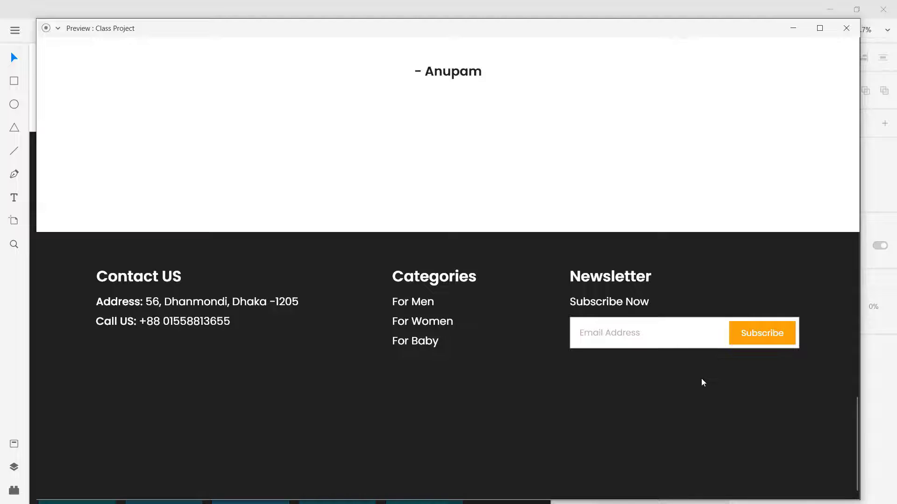
left_click(846, 28)
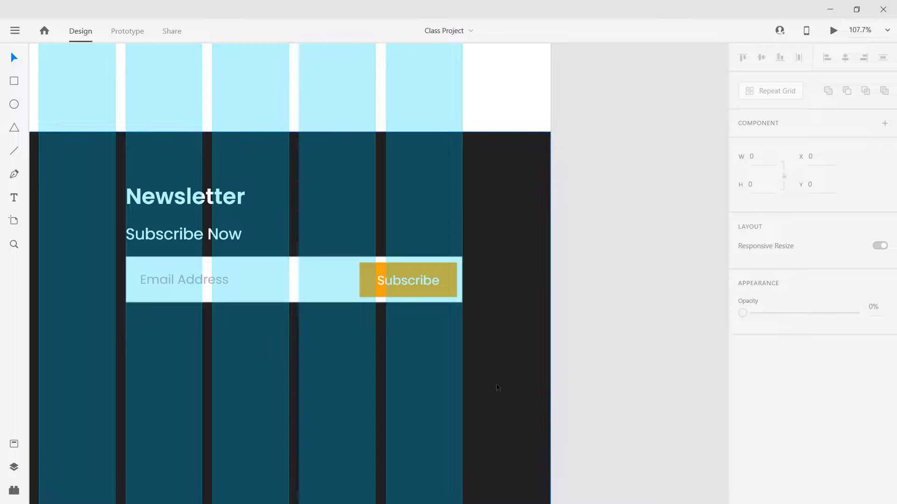
scroll(496, 383, "down", 3)
scroll(130, 348, "up", 3)
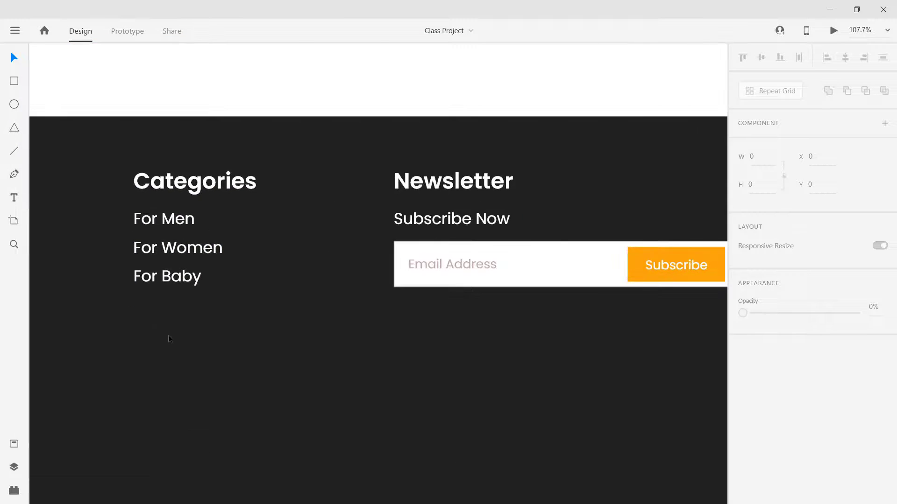
scroll(189, 343, "down", 5)
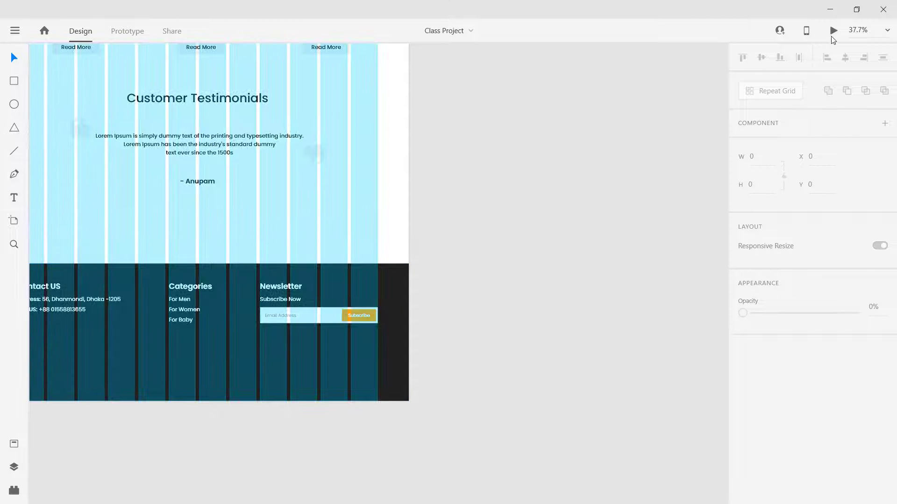
left_click_drag(501, 227, 575, 242)
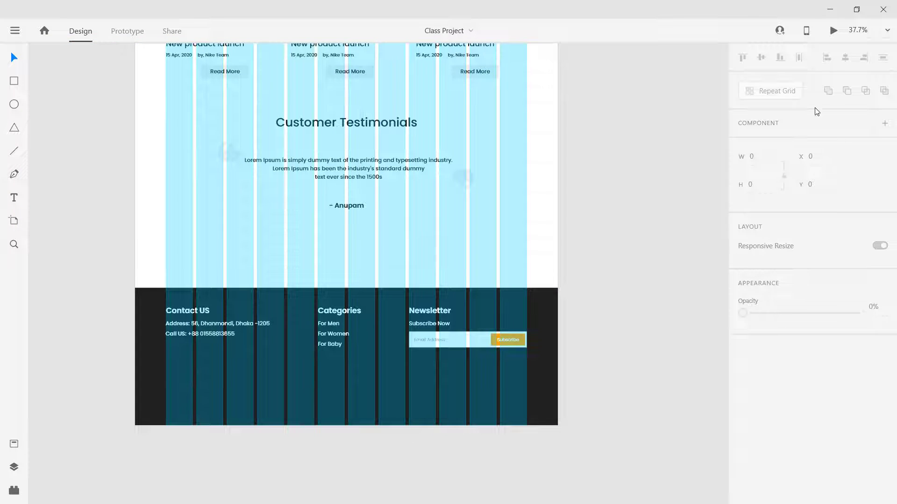
left_click(833, 31)
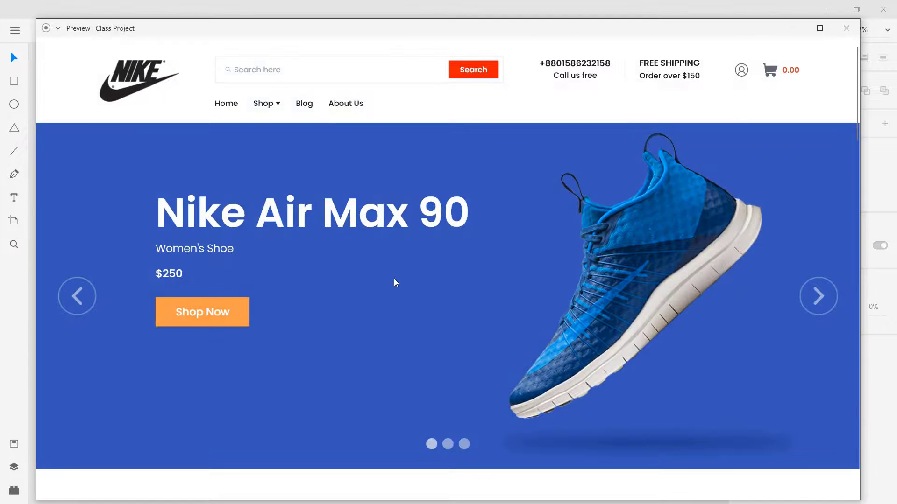
scroll(395, 282, "down", 20)
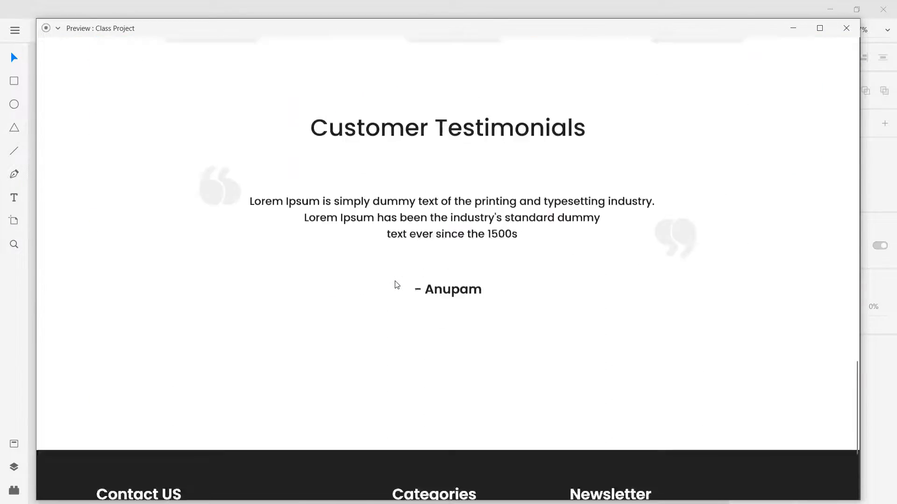
scroll(397, 284, "down", 5)
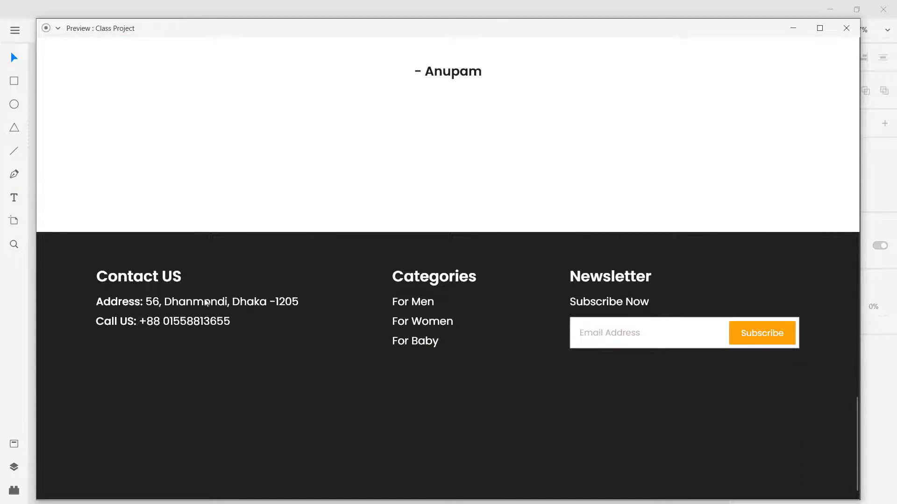
left_click(848, 28)
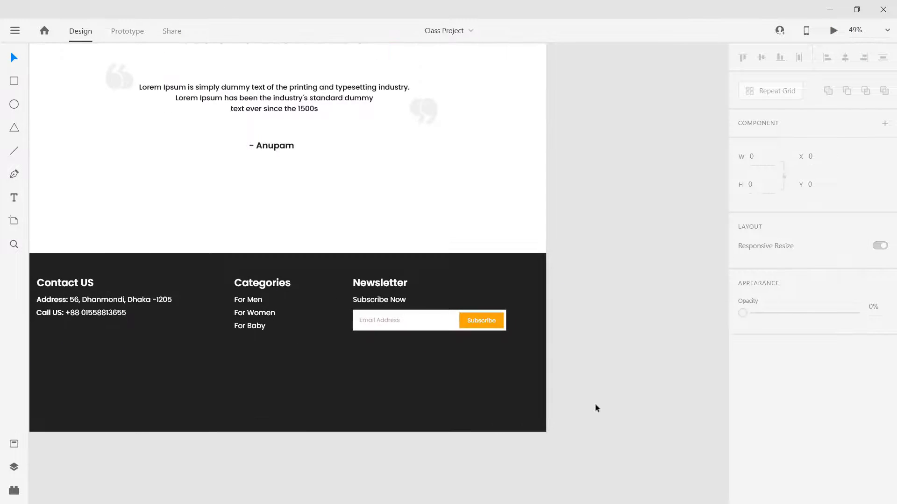
scroll(596, 405, "up", 2)
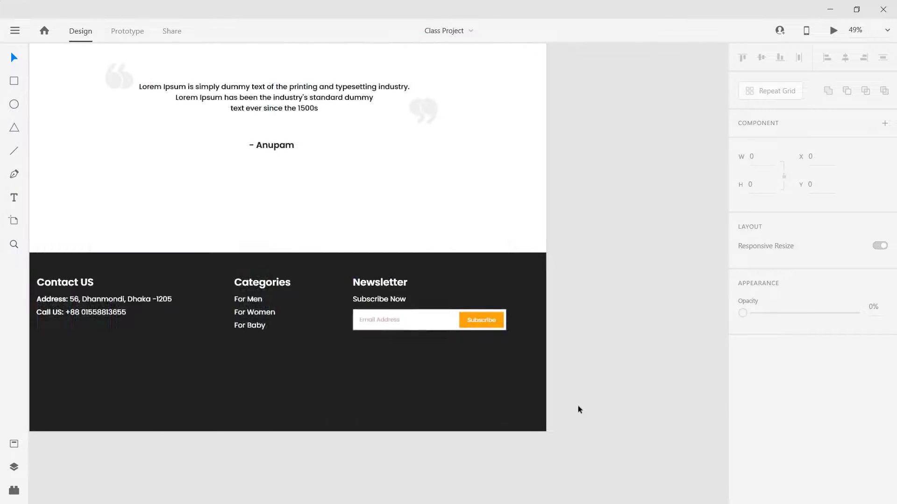
left_click_drag(607, 341, 98, 275)
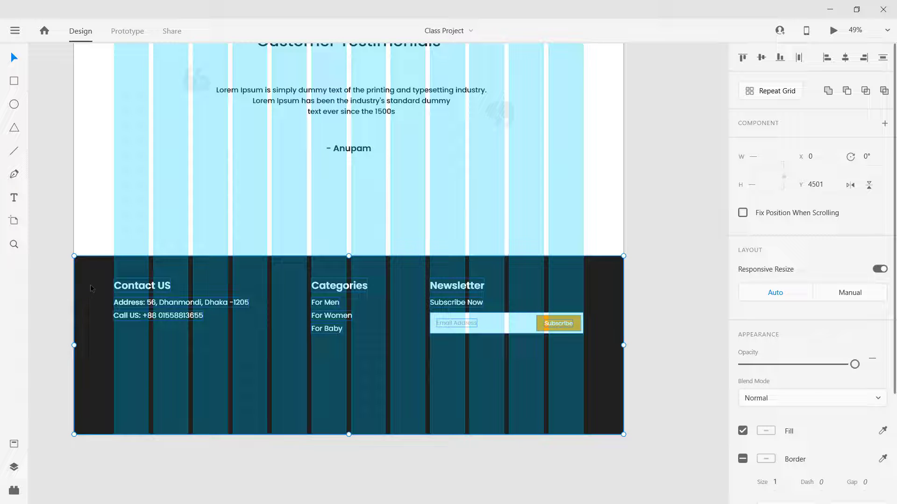
Step: Group the footer contents and shorten the dark footer background to 430 high
left_click(535, 315)
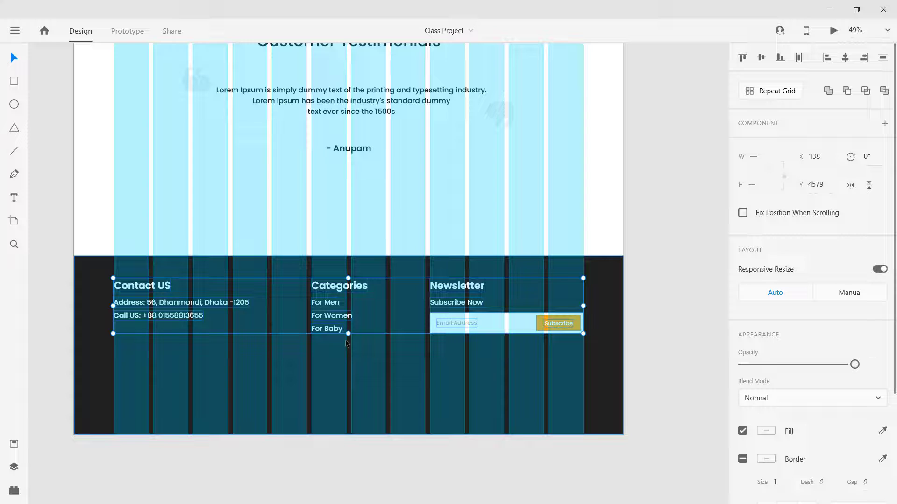
key("ctrl+g")
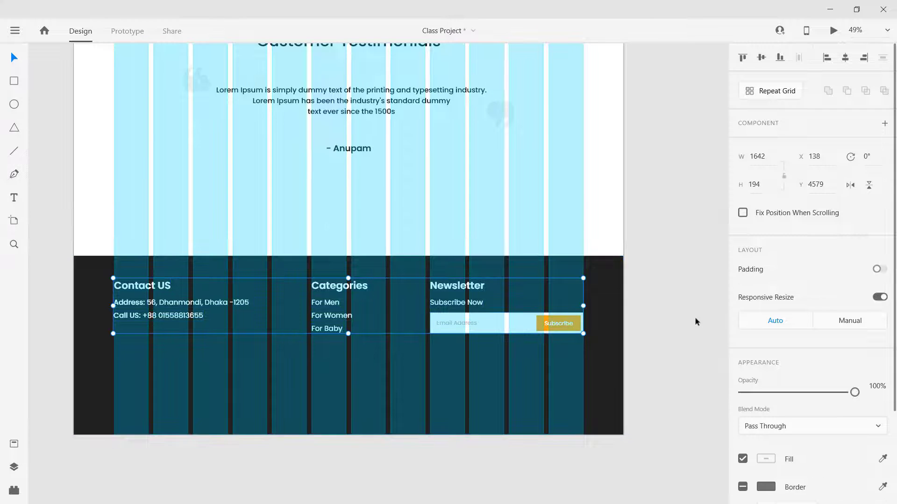
left_click(630, 312)
left_click(181, 311)
left_click(234, 383)
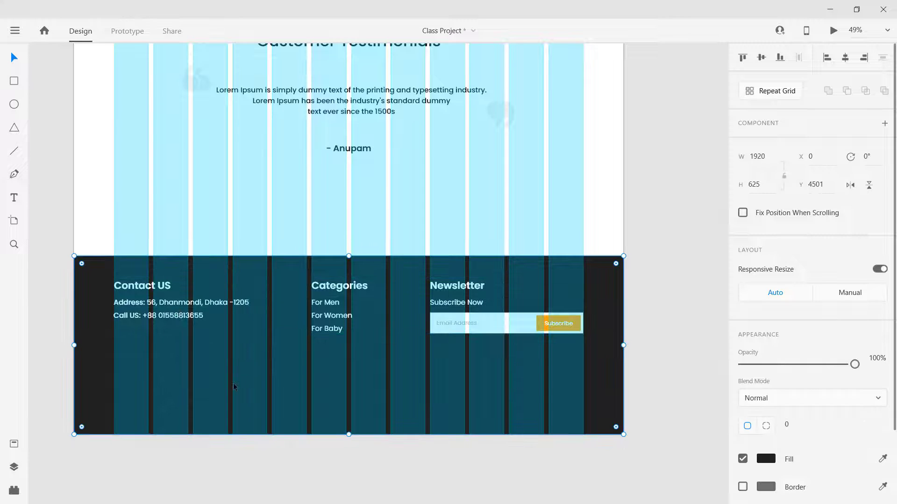
left_click_drag(348, 435, 353, 379)
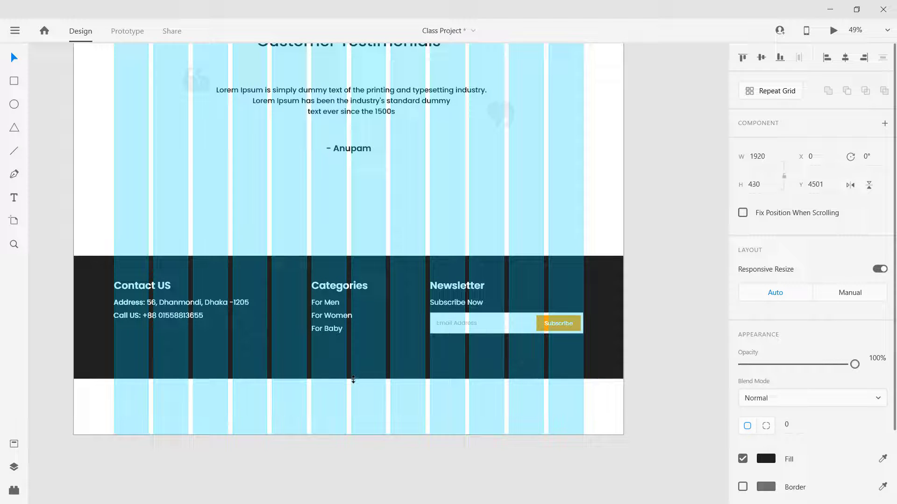
Step: Move the whole footer up to Y 4361, closer beneath the testimonials
left_click_drag(649, 405, 34, 239)
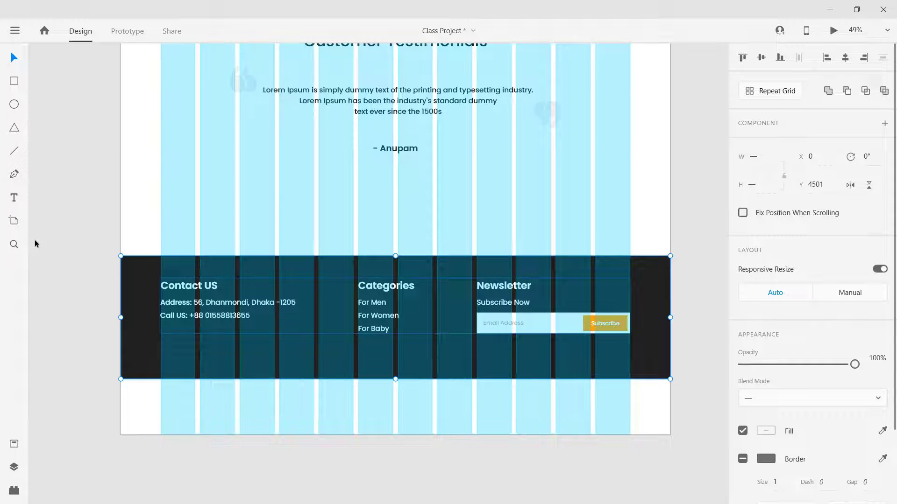
key("shift+Up")
key("shift+Up")
key("shift+Up")
key("shift+Up")
key("shift+Up")
key("shift+Up")
key("shift+Up")
key("shift+Up")
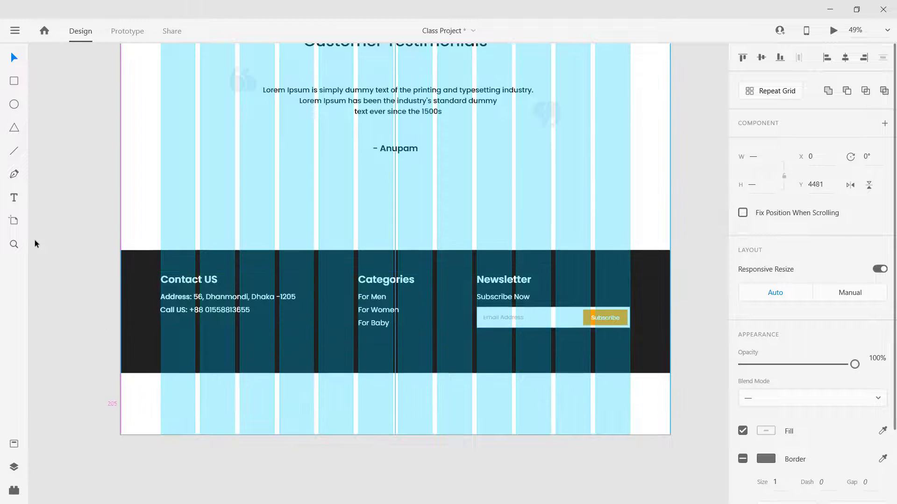
key("shift+Up")
key("shift+Up")
key("shift+Up")
key("shift+Up")
key("shift+Up")
key("shift+Up")
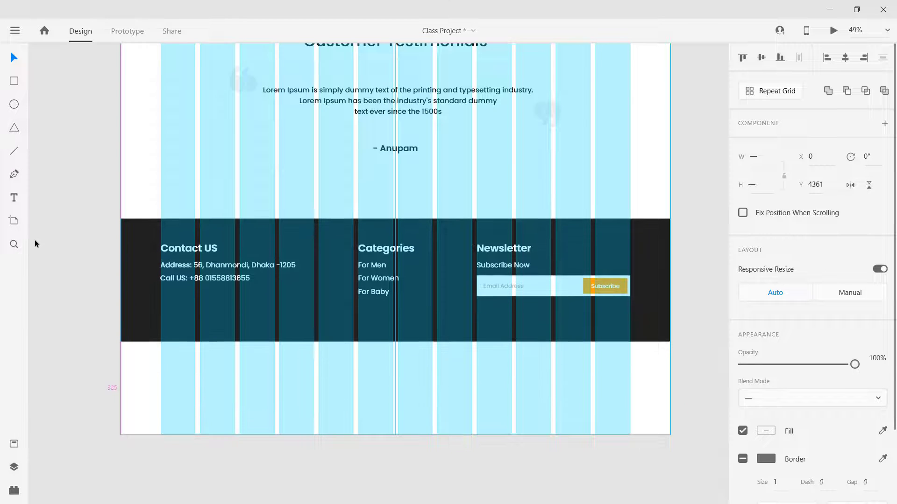
left_click(365, 402)
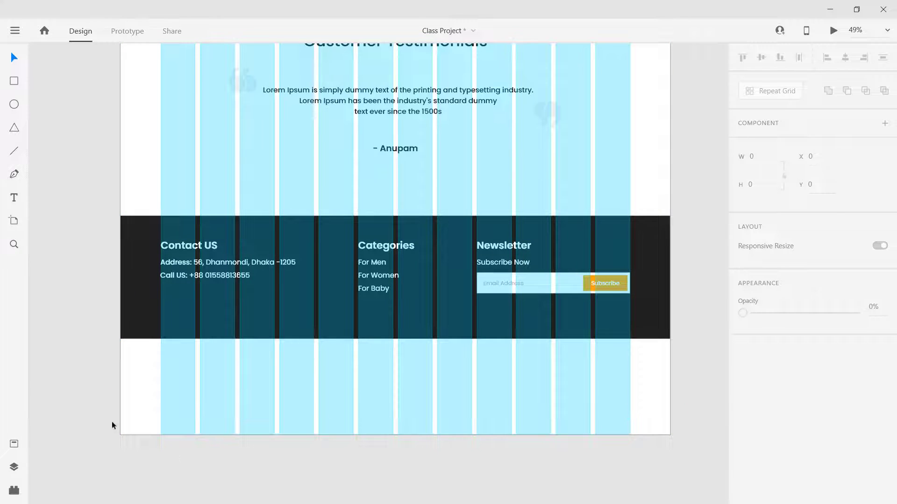
left_click(422, 401)
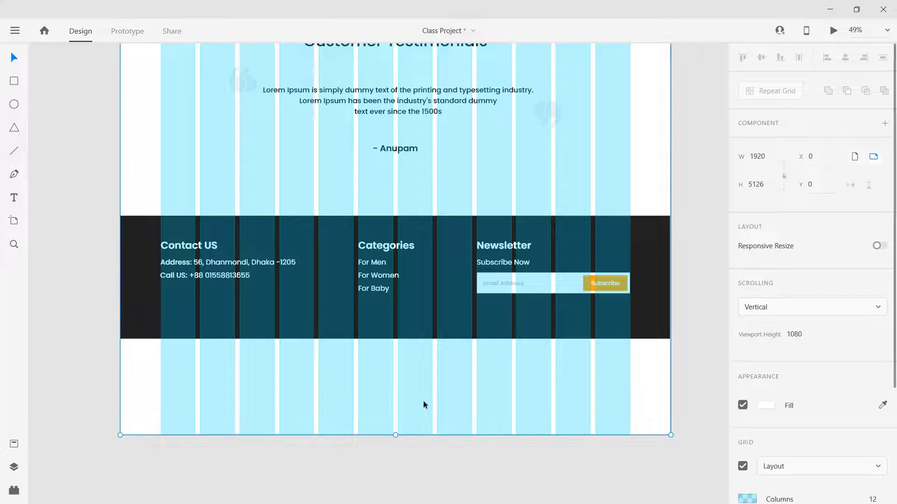
Step: Trim the artboard to the footer and bottom-align the footer group at Y 4362
left_click_drag(396, 431, 404, 341)
left_click(418, 375)
left_click_drag(685, 359, 87, 203)
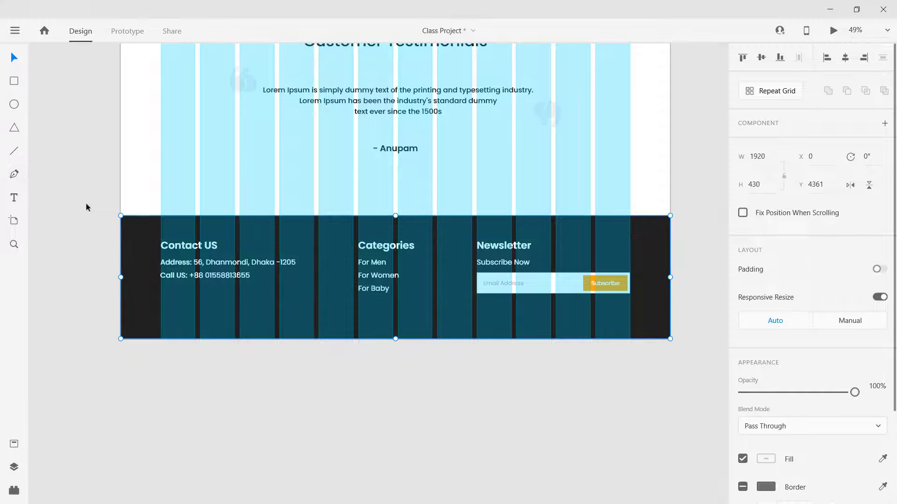
left_click(363, 393)
left_click(336, 252)
left_click(780, 58)
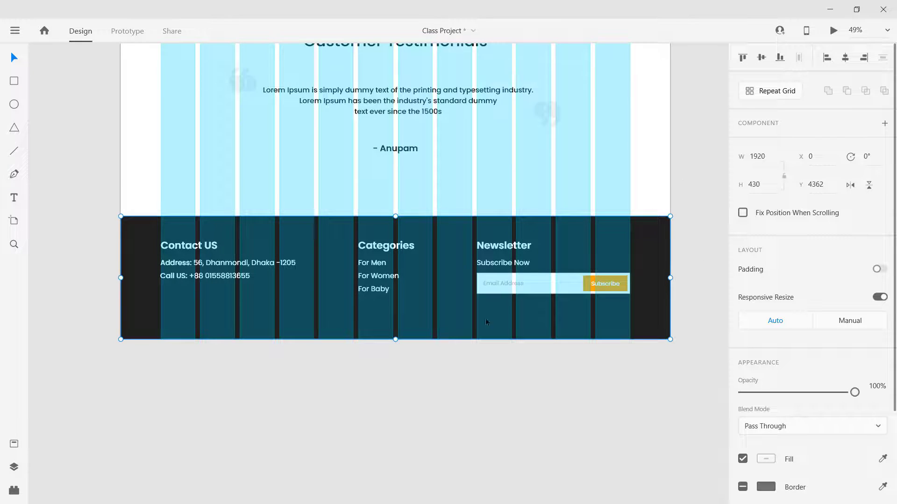
left_click(469, 384)
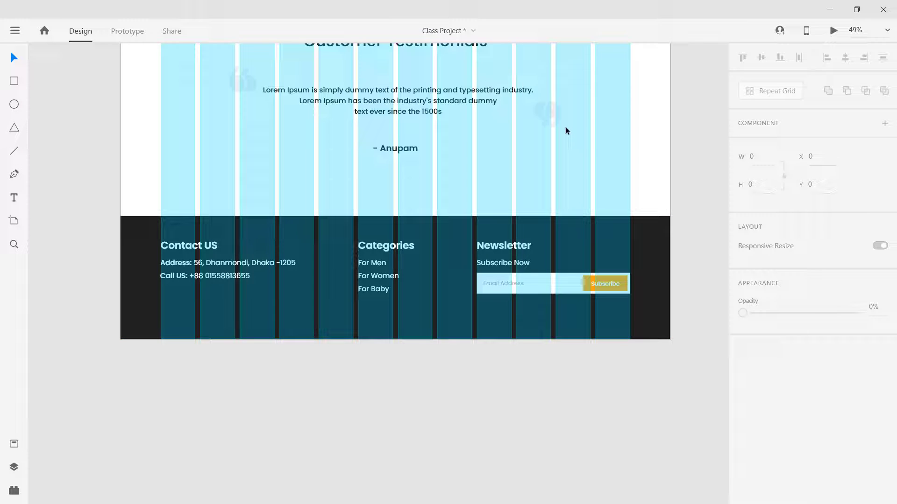
Step: Save the project and preview the whole landing page from hero down to the footer
key("ctrl+s")
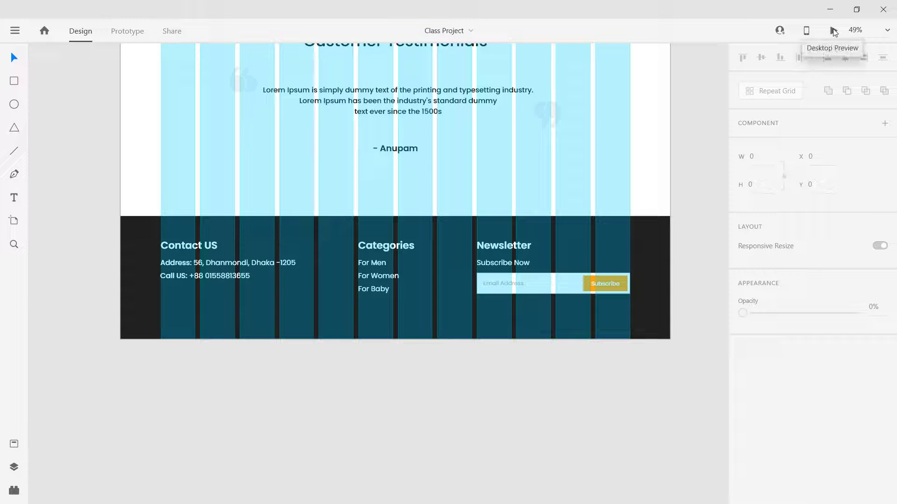
left_click(833, 32)
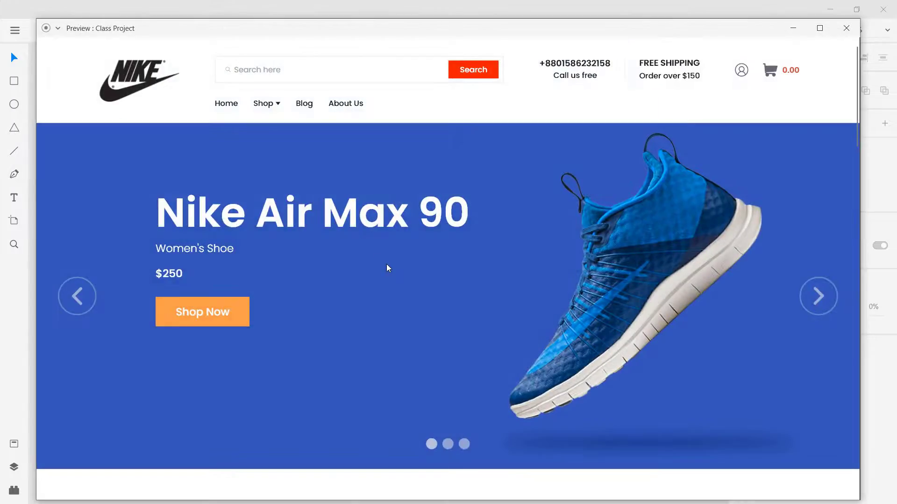
scroll(391, 267, "down", 5)
scroll(391, 268, "down", 10)
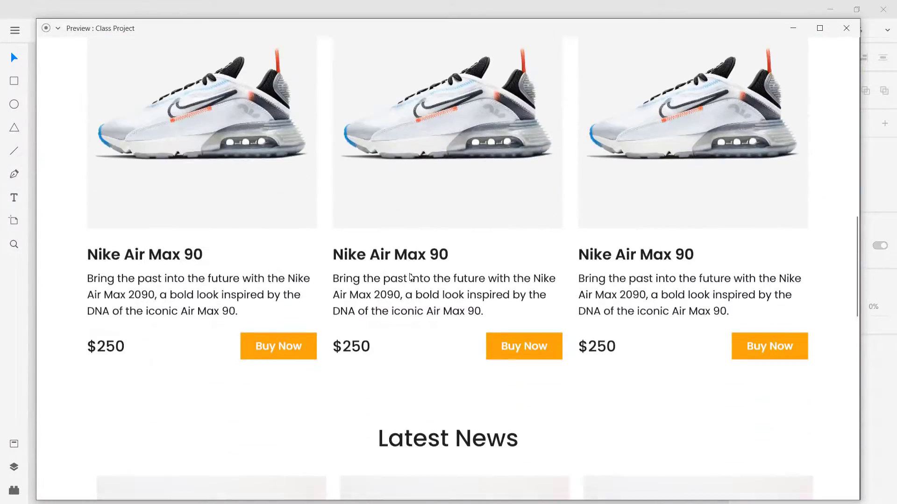
scroll(410, 278, "down", 10)
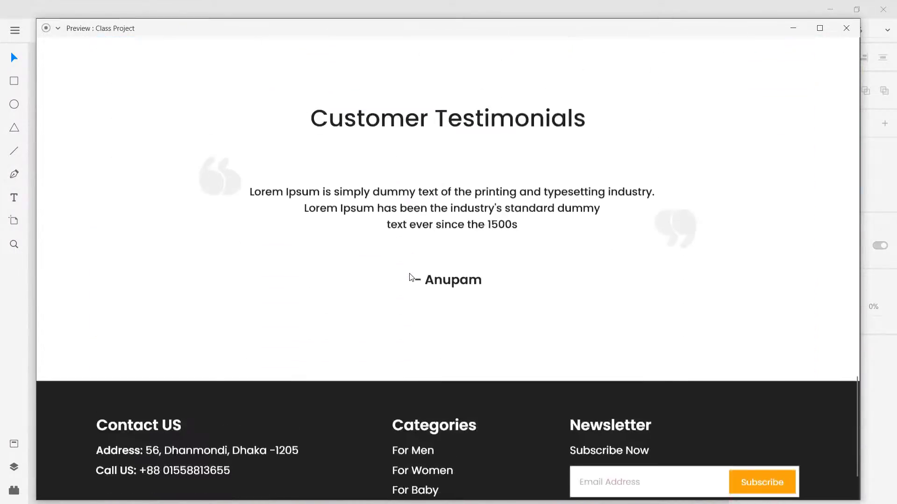
scroll(411, 278, "up", 20)
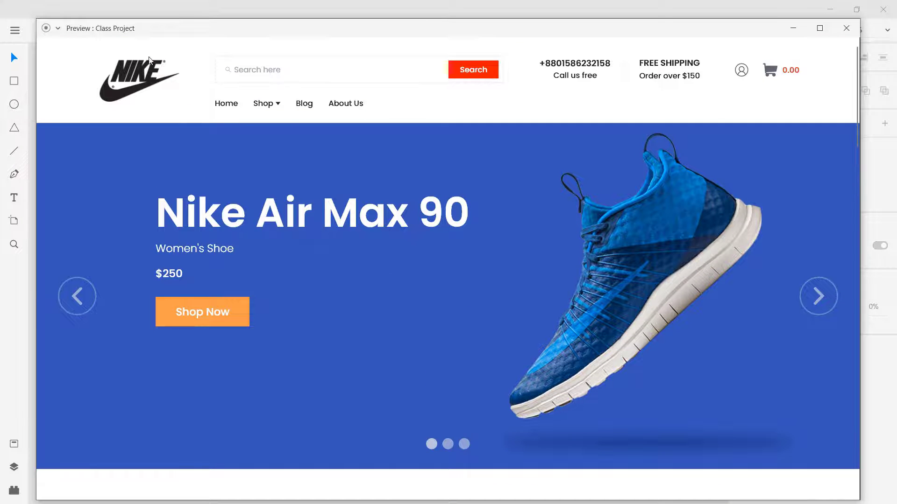
scroll(520, 266, "down", 5)
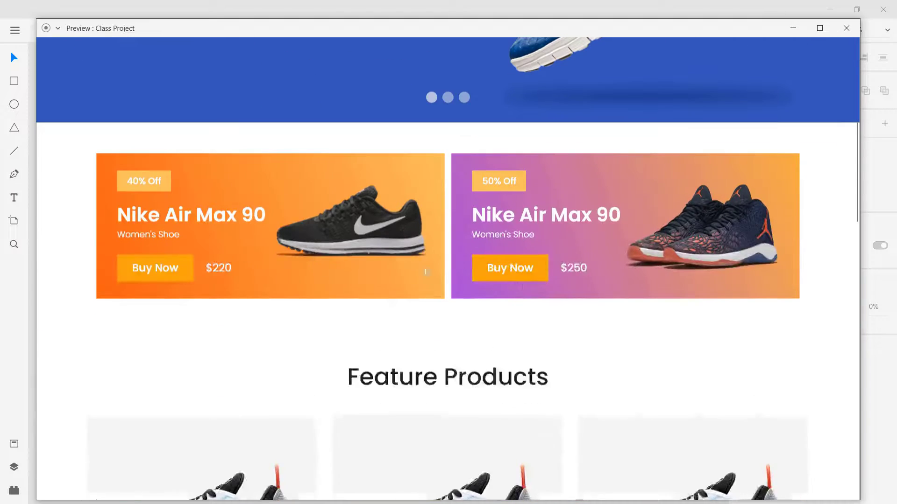
scroll(343, 259, "down", 5)
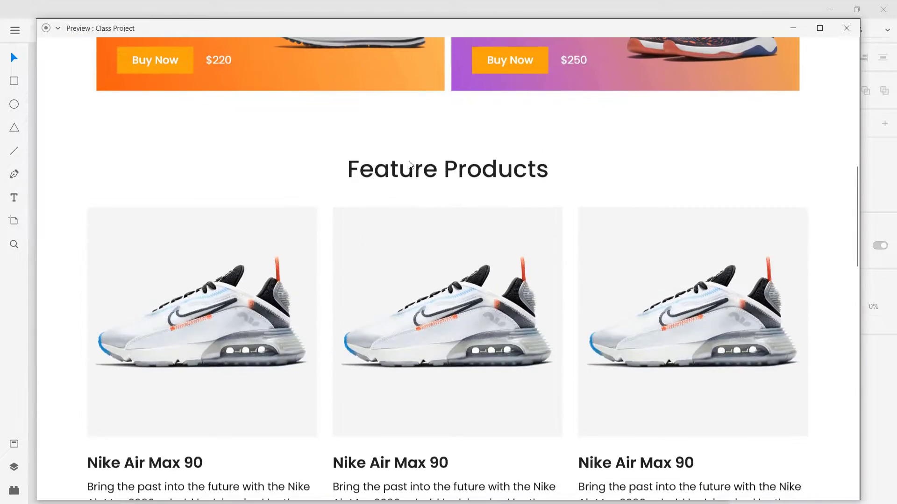
scroll(419, 192, "down", 3)
scroll(423, 222, "down", 6)
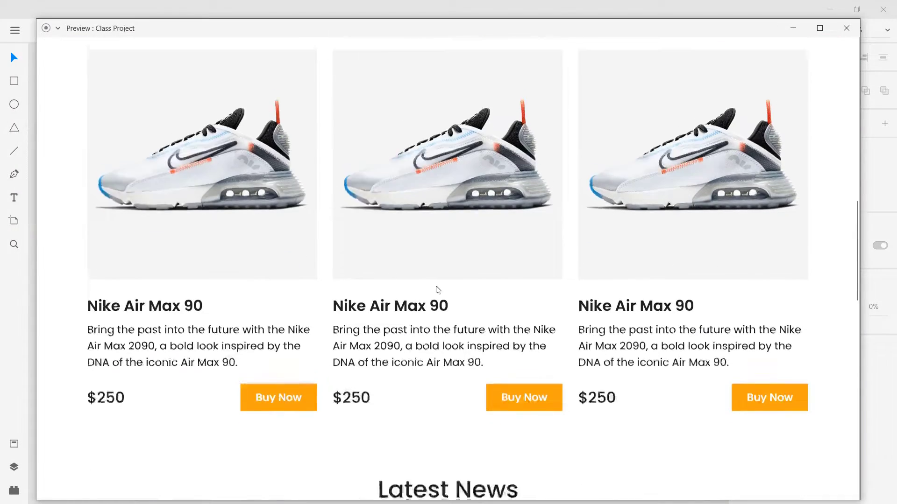
scroll(430, 295, "down", 6)
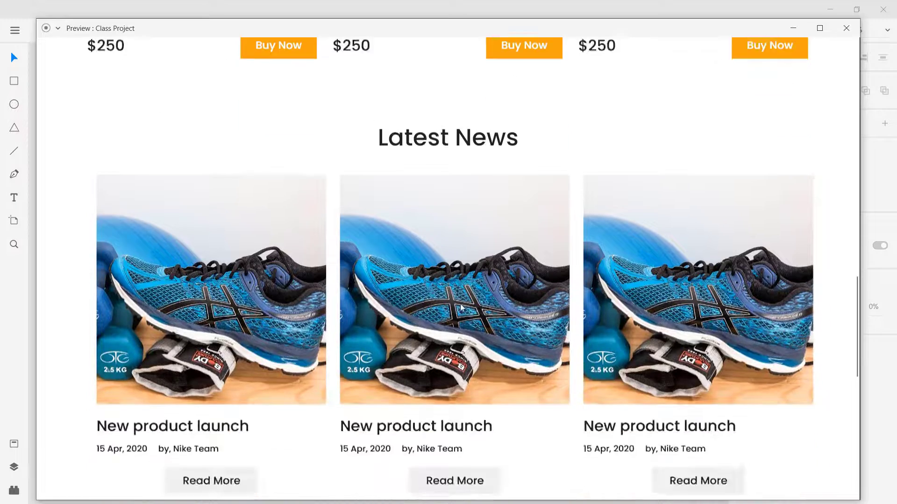
scroll(582, 335, "down", 6)
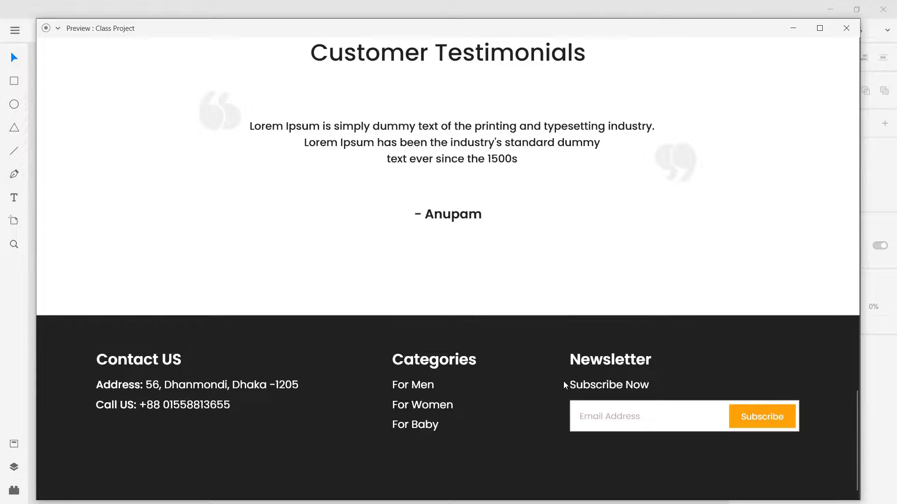
key("alt+F4")
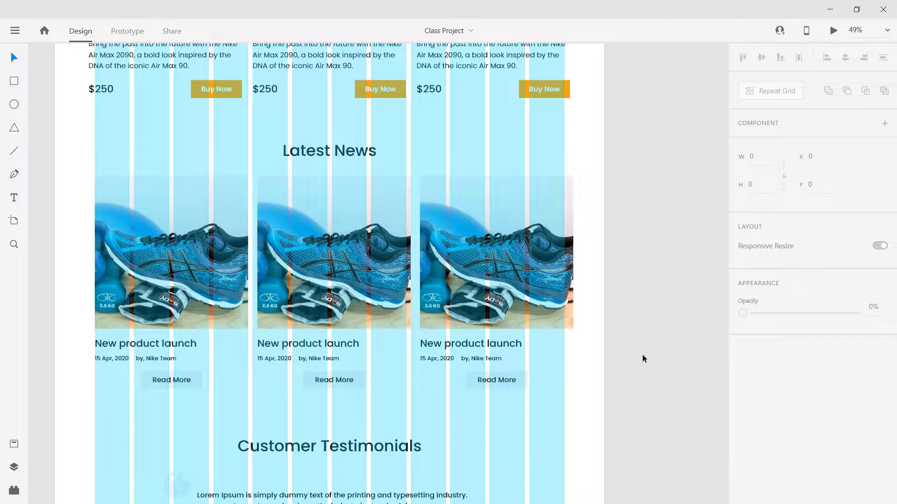